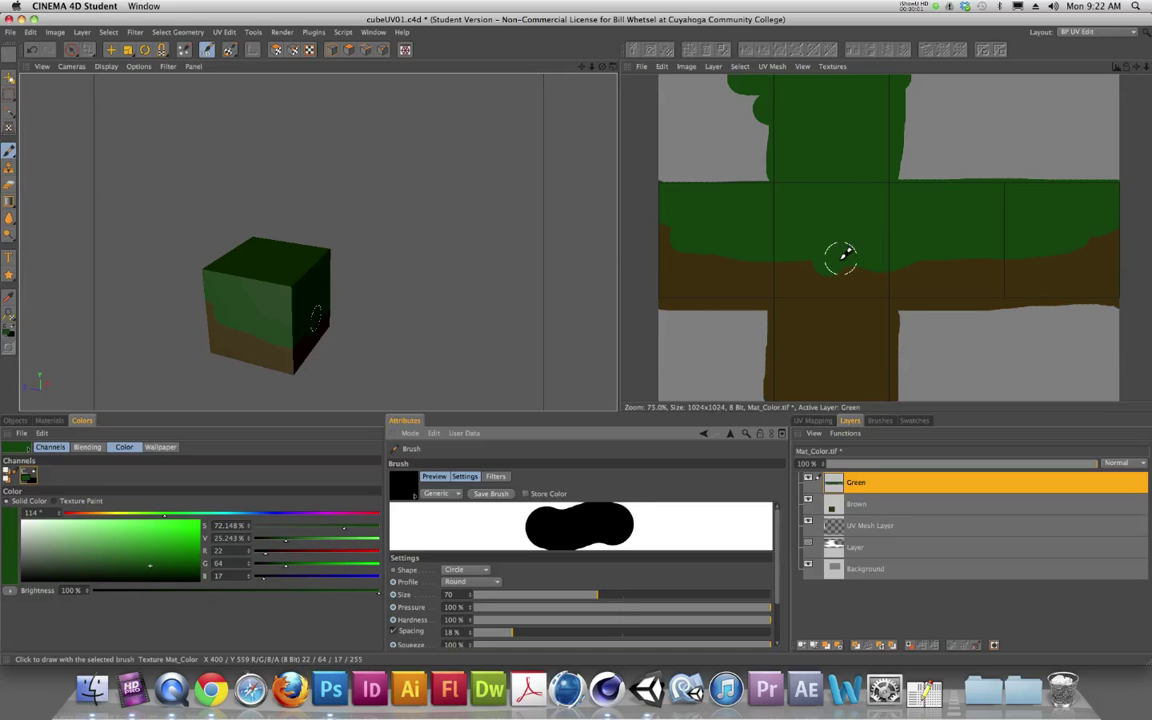
Switch to Photoshop, open Mat_Color.tif from the cubes folder on the Desktop and enlarge its document window.
{"action": "left_click", "coordinate": [333, 692]}
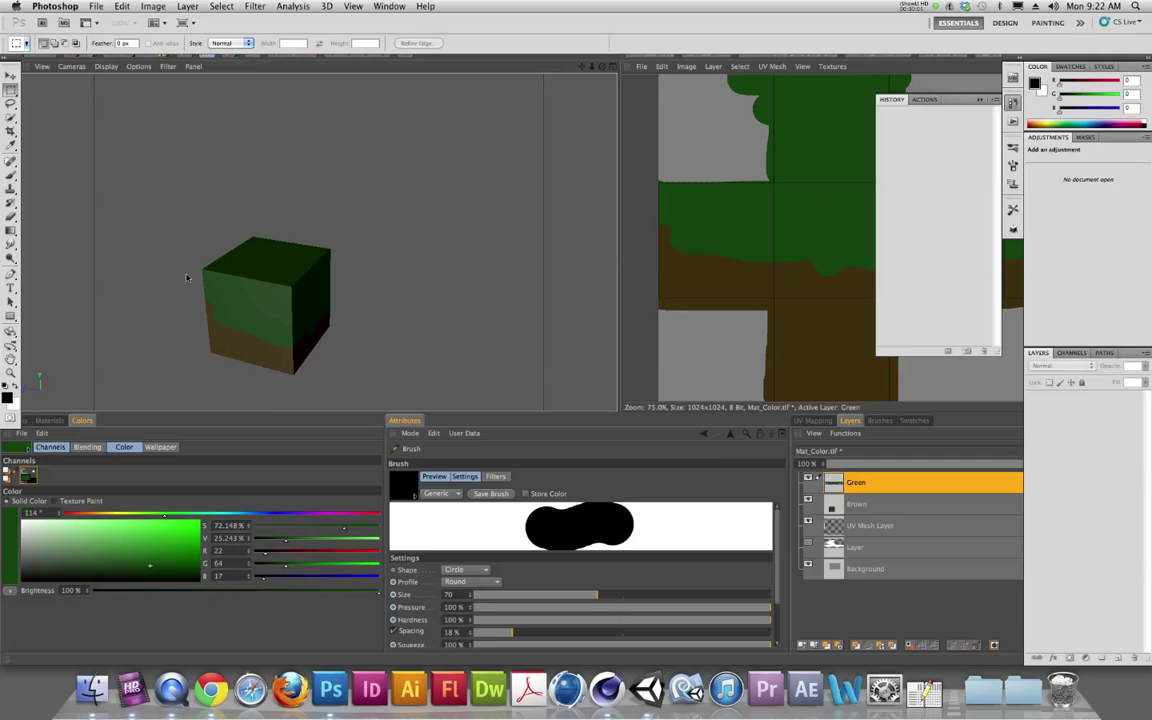
{"action": "left_click", "coordinate": [96, 6]}
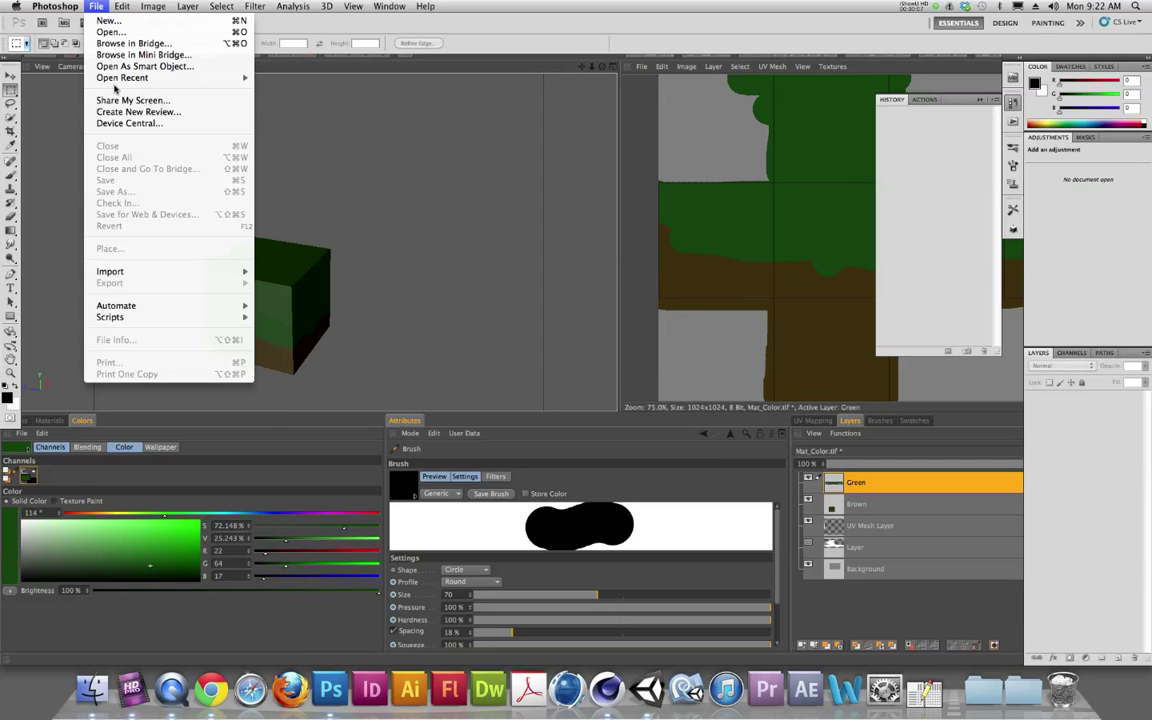
{"action": "left_click", "coordinate": [131, 33]}
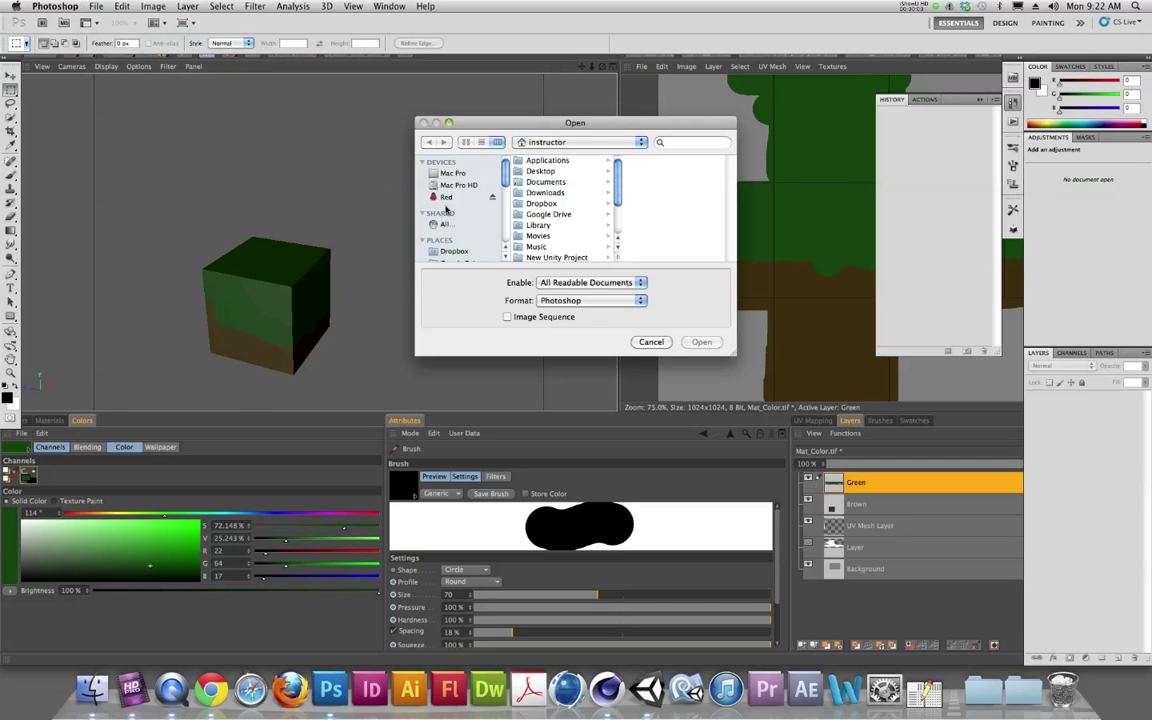
{"action": "left_click", "coordinate": [450, 252]}
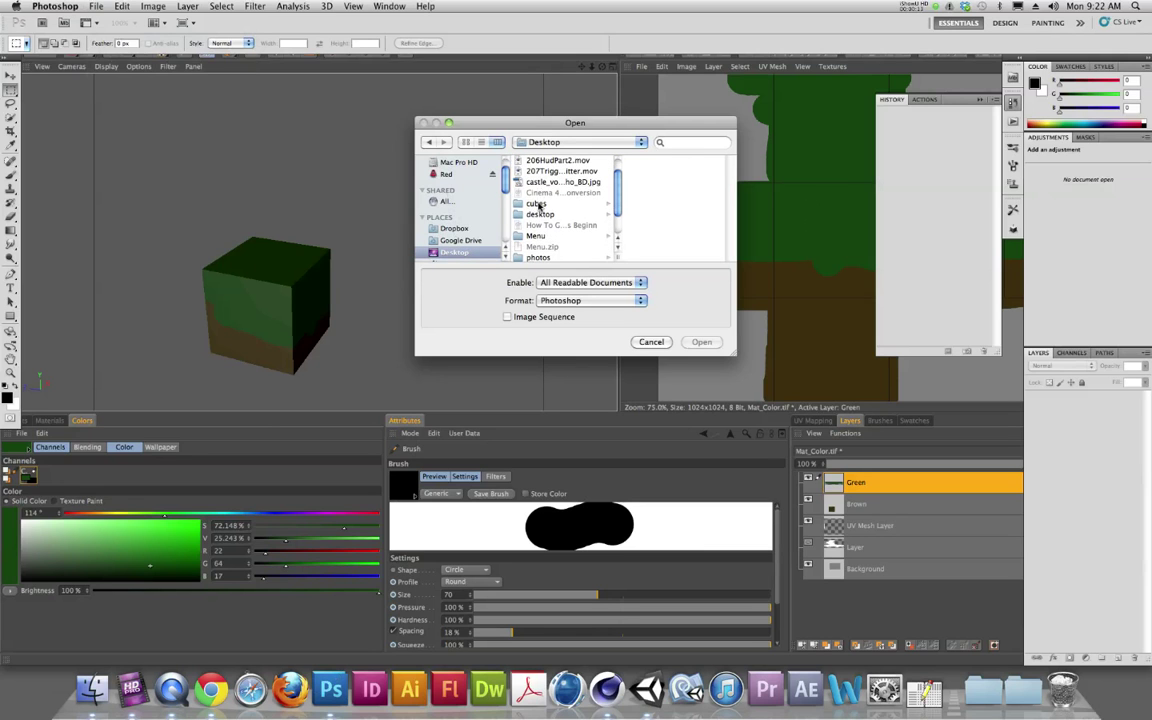
{"action": "left_click", "coordinate": [538, 204]}
{"action": "left_click", "coordinate": [655, 171]}
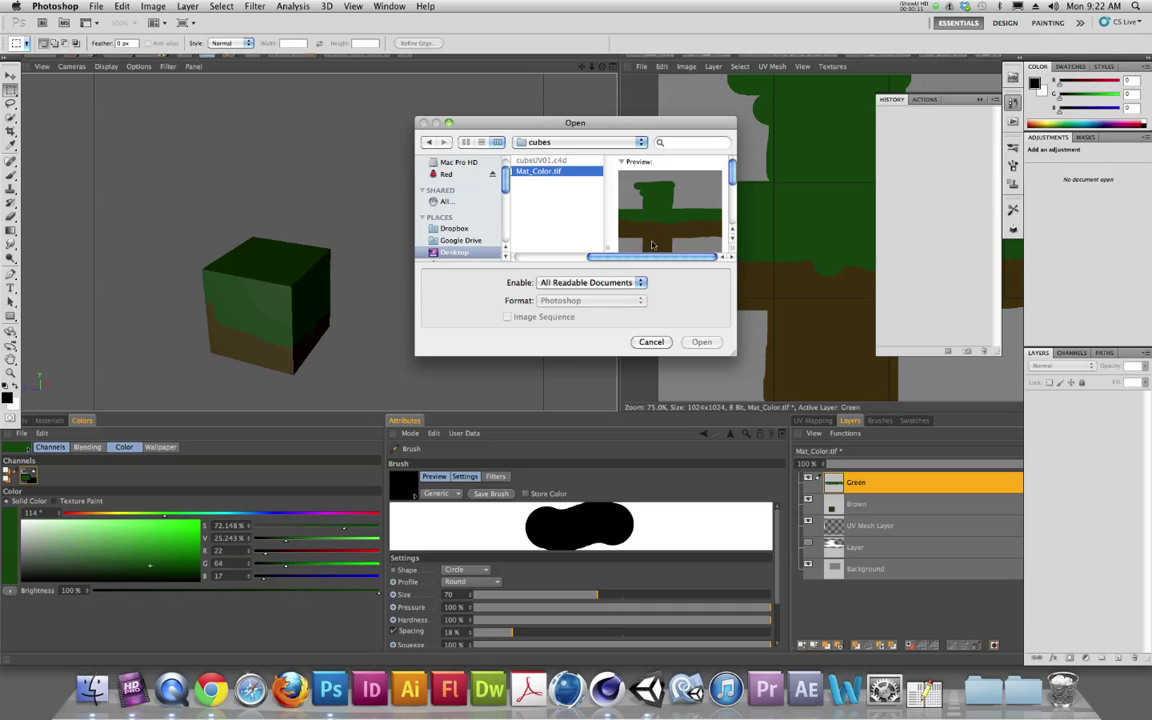
{"action": "left_click", "coordinate": [701, 342]}
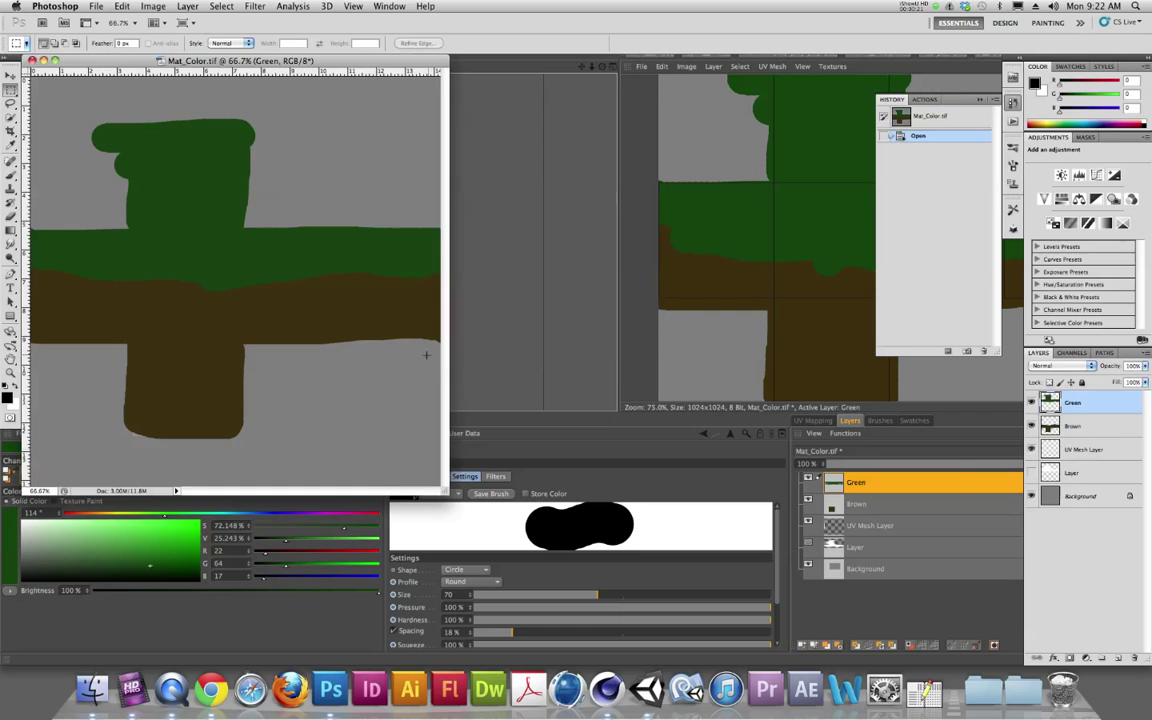
{"action": "left_click_drag", "start_coordinate": [404, 443], "coordinate": [611, 527]}
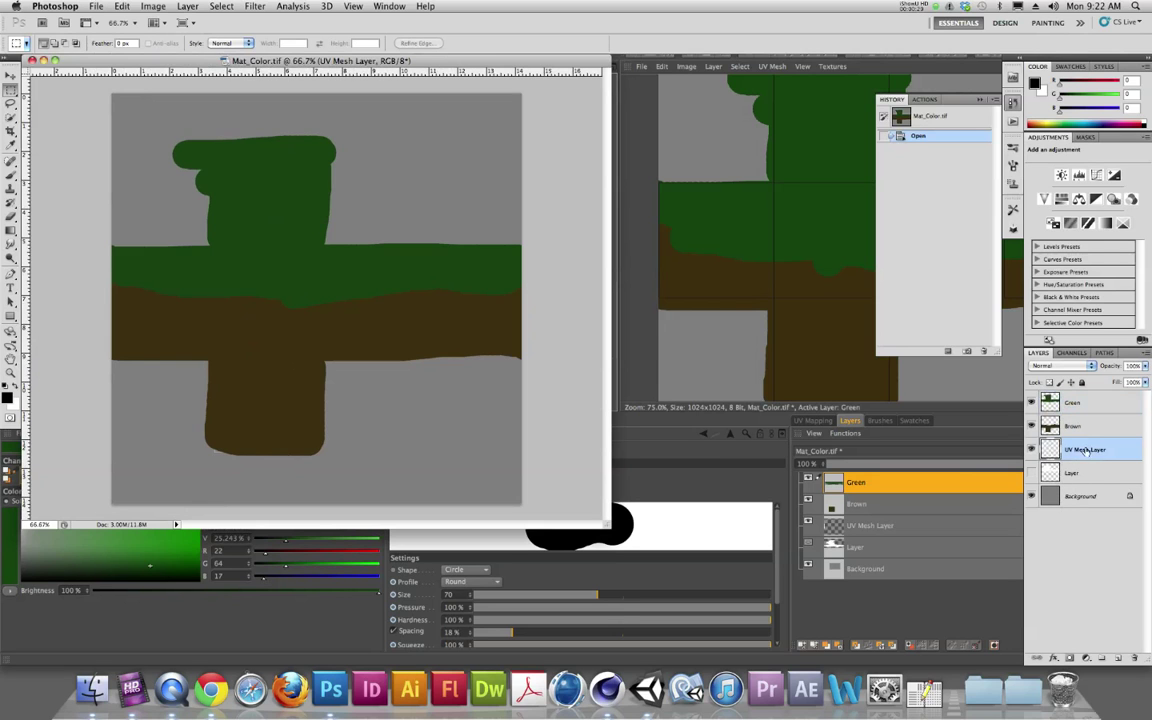
Move the UV Mesh Layer above the Green layer.
{"action": "left_click", "coordinate": [1080, 450]}
{"action": "left_click_drag", "start_coordinate": [1080, 450], "coordinate": [1076, 400]}
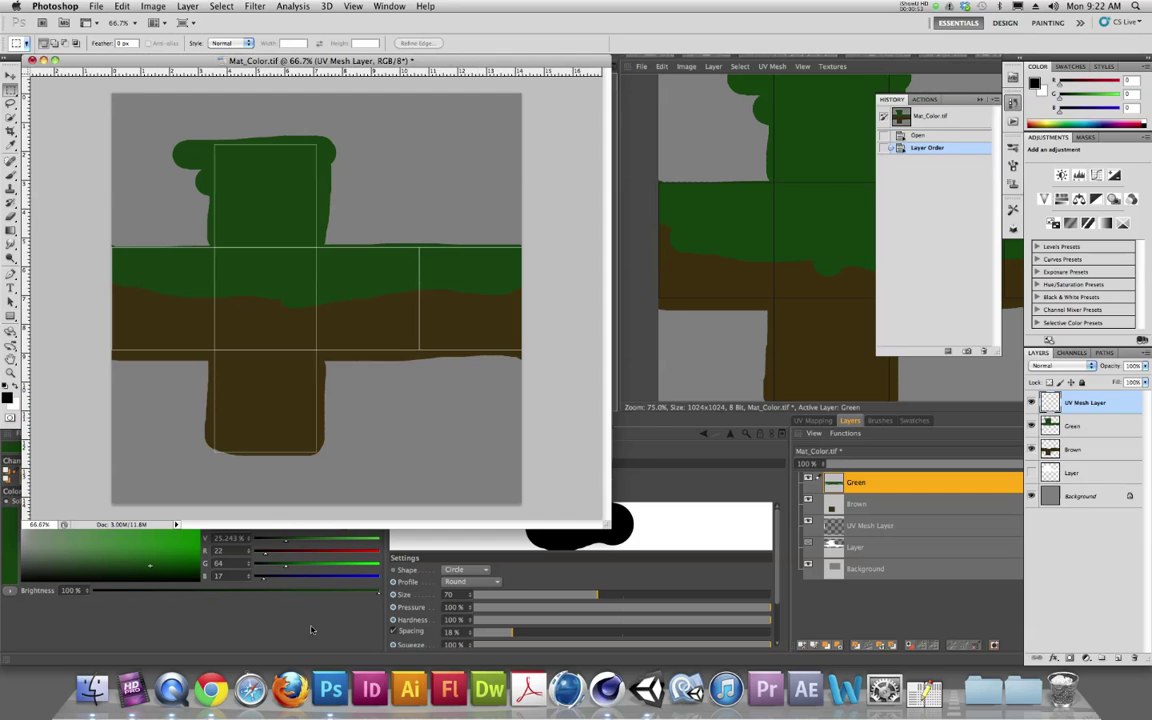
Switch to CINEMA 4D, set the brush size to 1 and create a new texture layer above the Green layer.
{"action": "left_click", "coordinate": [282, 566]}
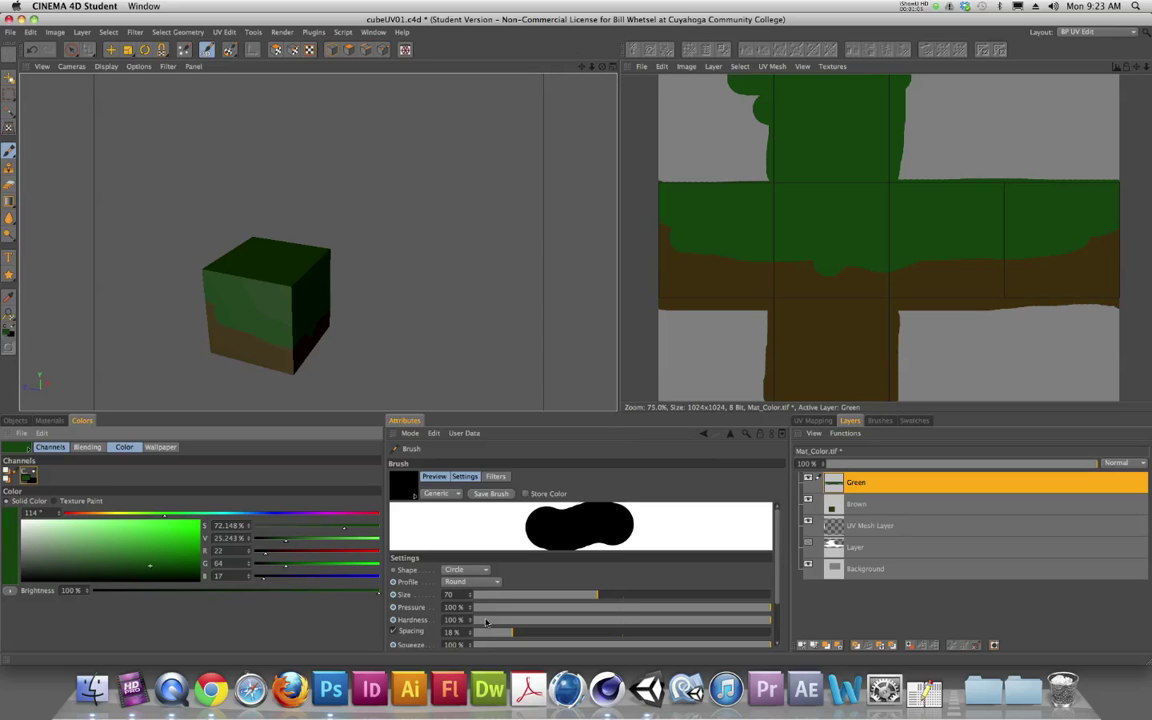
{"action": "left_click_drag", "start_coordinate": [486, 594], "coordinate": [470, 594]}
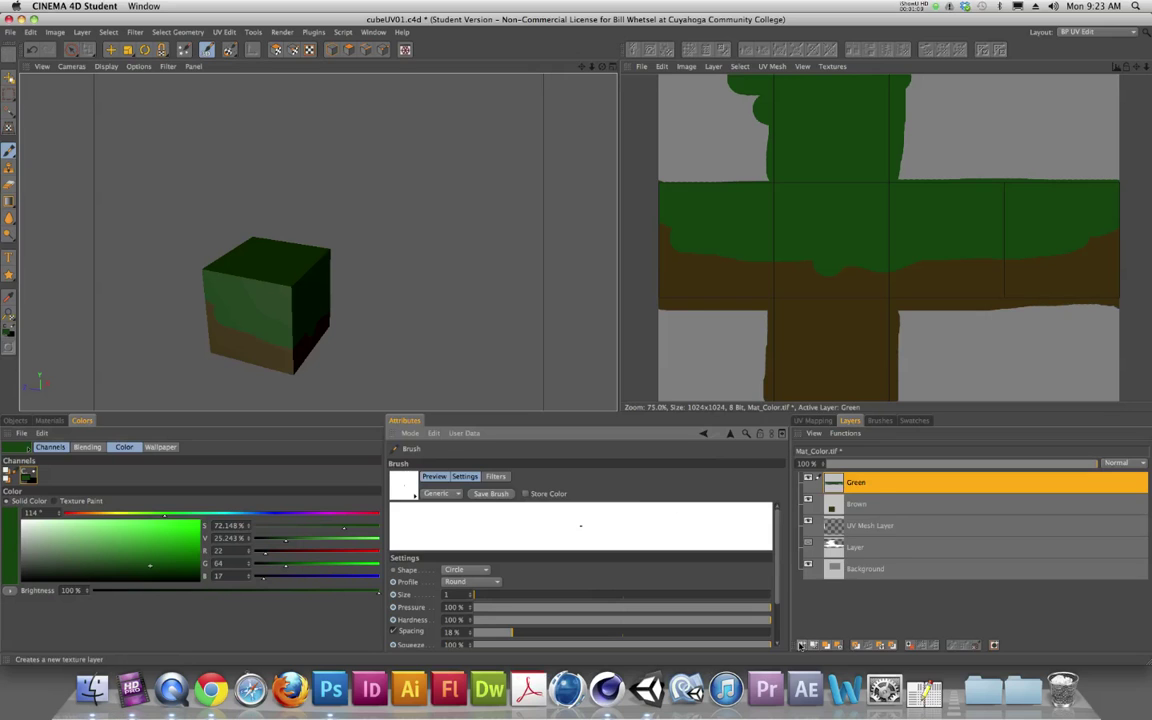
{"action": "key", "text": "ctrl+shift+n"}
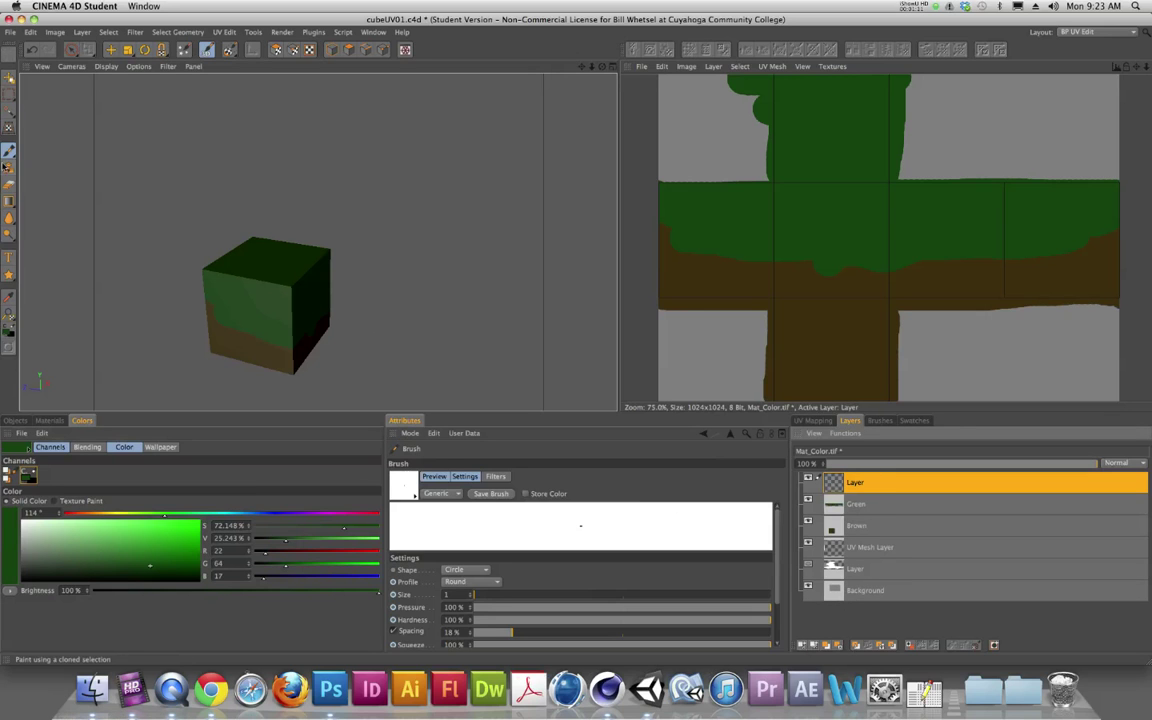
Hand-write Top, Fr and R in near-white on the cube's top, front and right faces, and save the texture.
{"action": "left_click", "coordinate": [8, 152]}
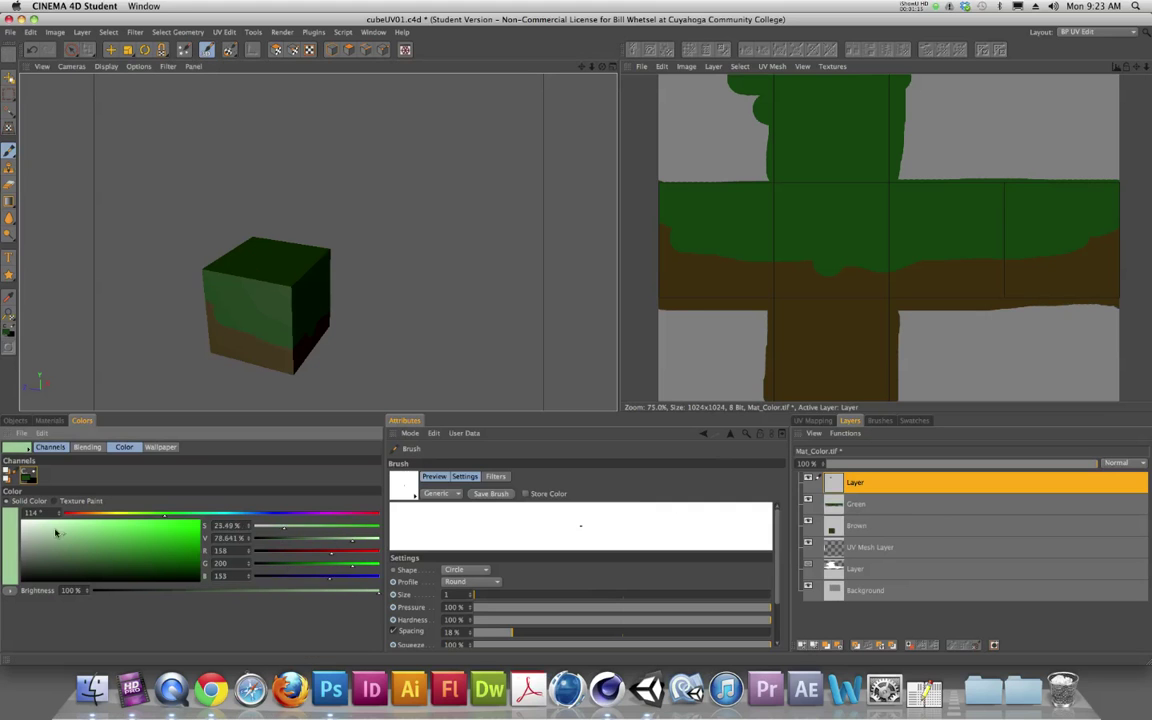
{"action": "left_click", "coordinate": [23, 527]}
{"action": "mouse_move", "coordinate": [254, 272]}
{"action": "left_mouse_down"}
{"action": "mouse_move", "coordinate": [244, 319]}
{"action": "mouse_move", "coordinate": [252, 303]}
{"action": "mouse_move", "coordinate": [255, 313]}
{"action": "mouse_move", "coordinate": [309, 309]}
{"action": "mouse_move", "coordinate": [299, 288]}
{"action": "mouse_move", "coordinate": [314, 290]}
{"action": "mouse_move", "coordinate": [304, 294]}
{"action": "mouse_move", "coordinate": [333, 304]}
{"action": "mouse_move", "coordinate": [323, 336]}
{"action": "left_mouse_up"}
{"action": "mouse_move", "coordinate": [249, 318]}
{"action": "left_mouse_down", "text": "alt"}
{"action": "mouse_move", "coordinate": [411, 296]}
{"action": "mouse_move", "coordinate": [250, 318]}
{"action": "left_mouse_up", "text": "alt"}
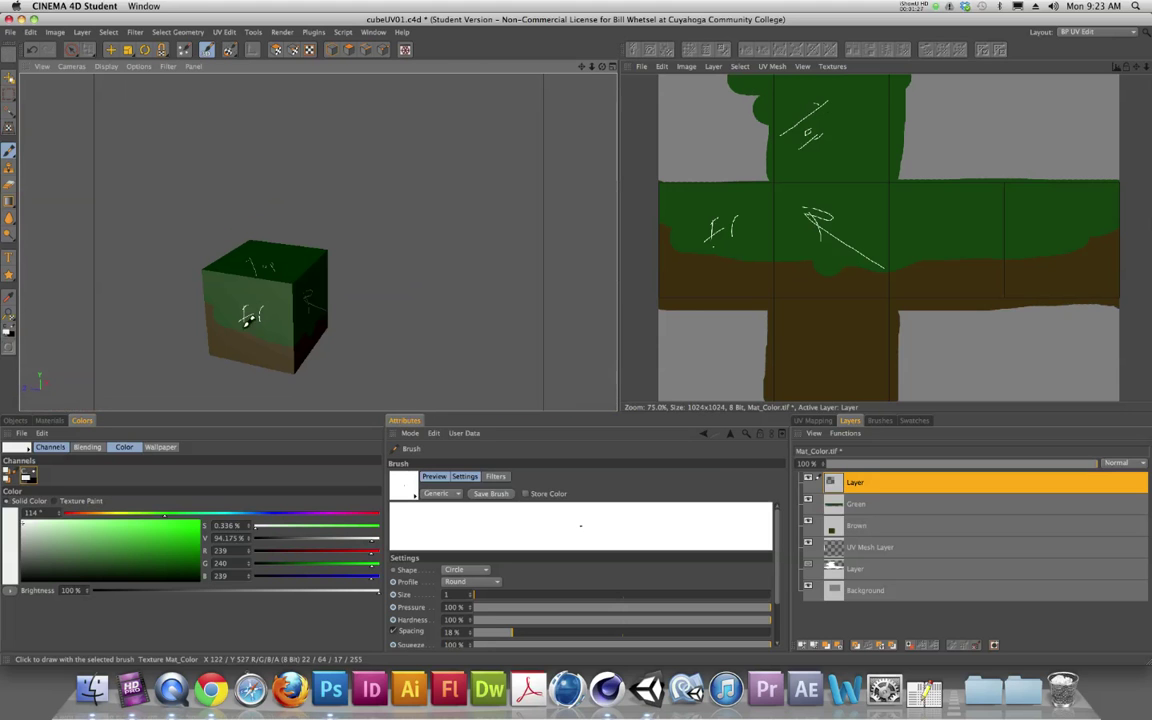
{"action": "left_click", "coordinate": [10, 32]}
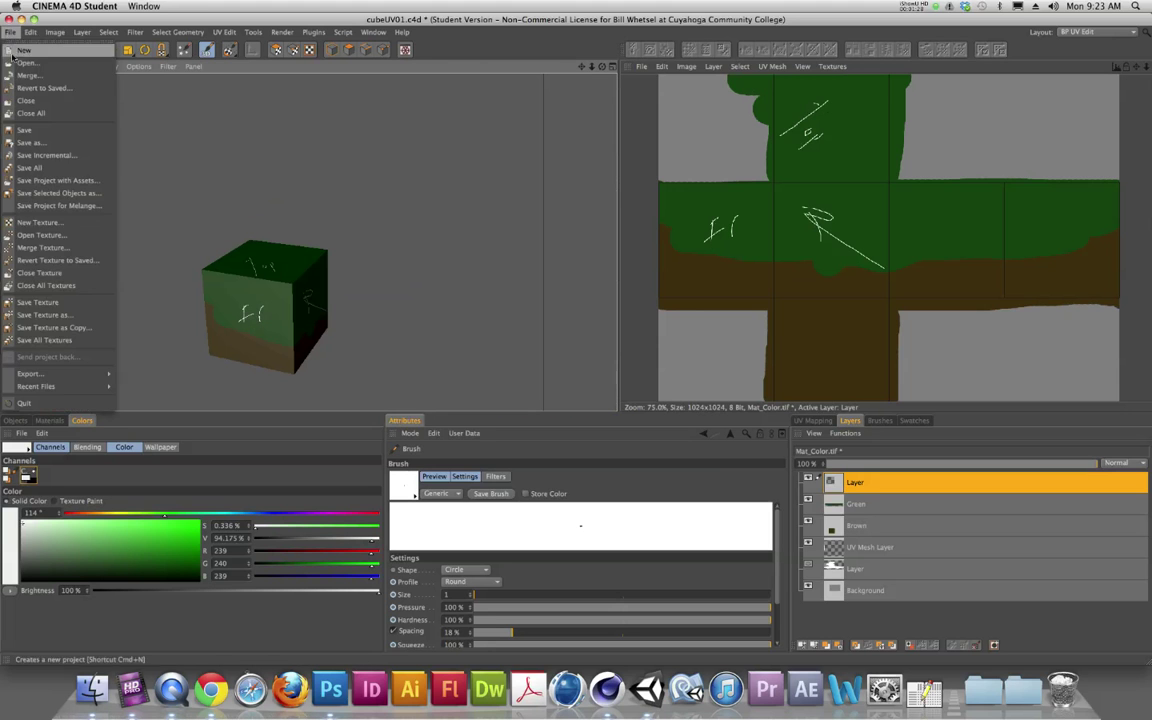
{"action": "left_click", "coordinate": [27, 290]}
Switch to Photoshop, revert Mat_Color.tif to its saved version and move the UV Mesh Layer to the top of the layer stack.
{"action": "left_click", "coordinate": [330, 690]}
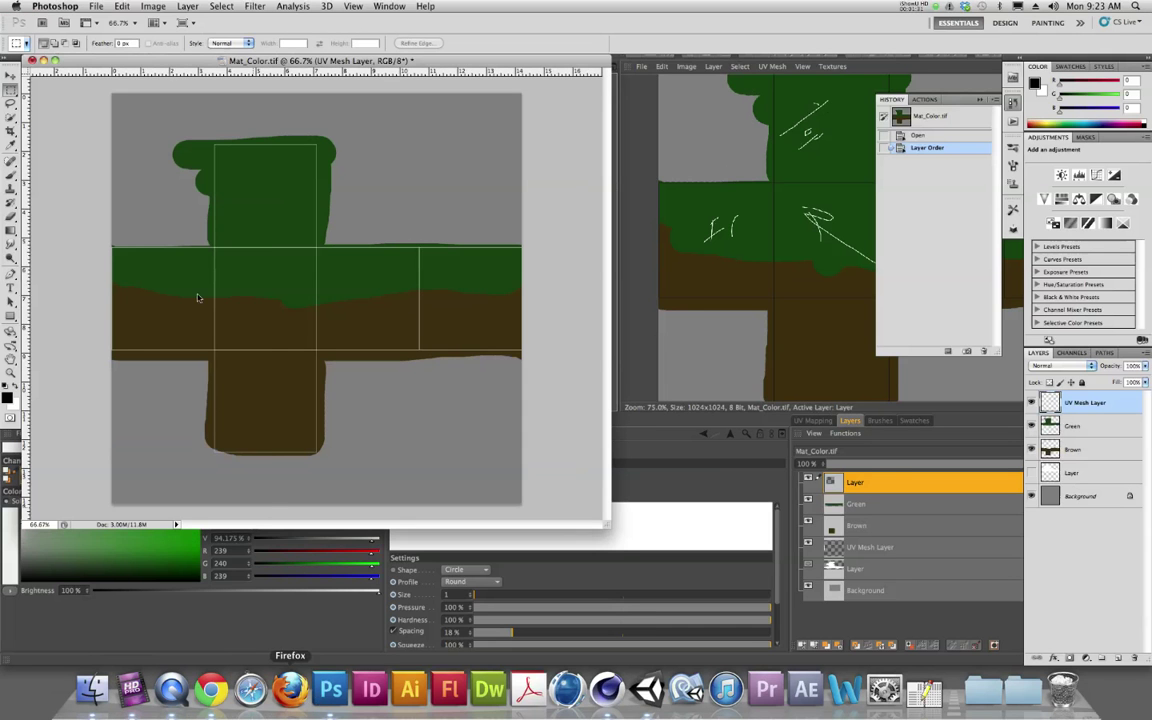
{"action": "left_click", "coordinate": [96, 6]}
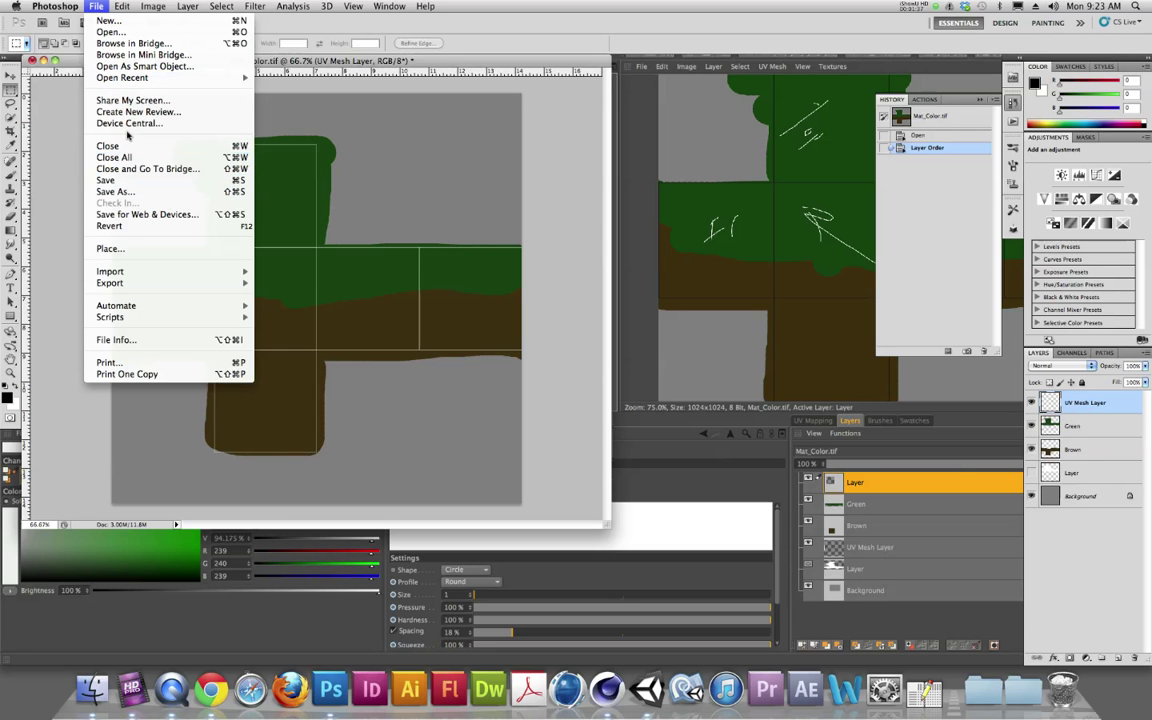
{"action": "left_click", "coordinate": [109, 226]}
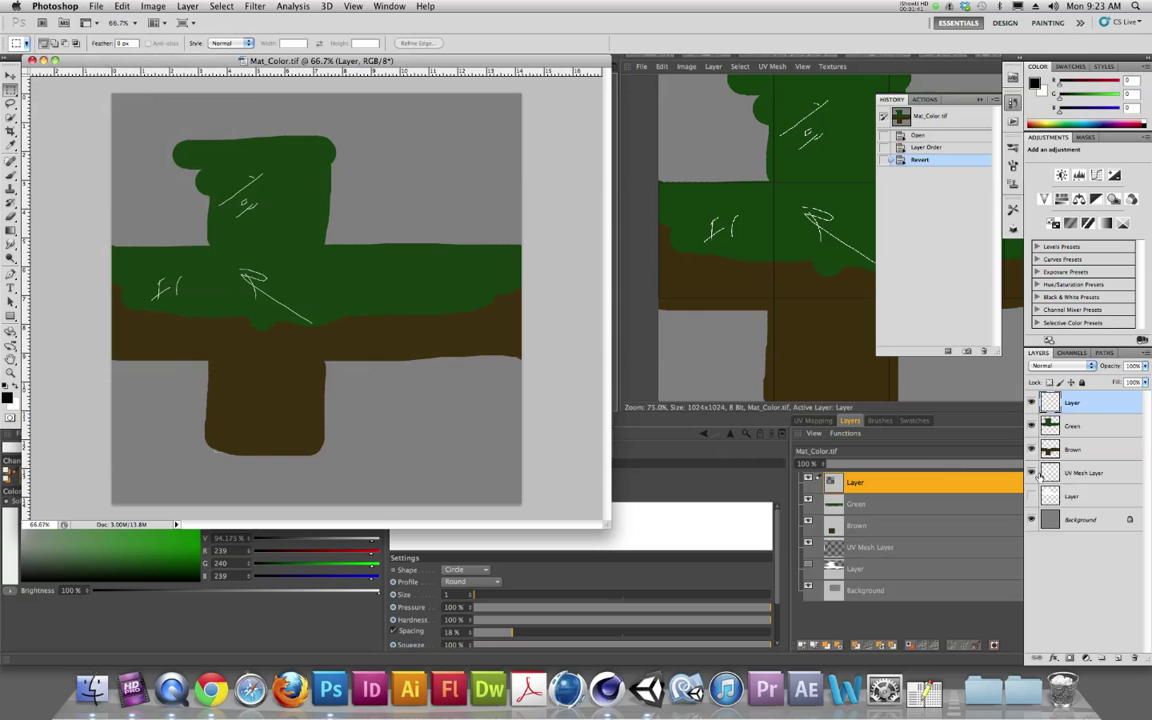
{"action": "left_click_drag", "start_coordinate": [1045, 473], "coordinate": [1055, 398]}
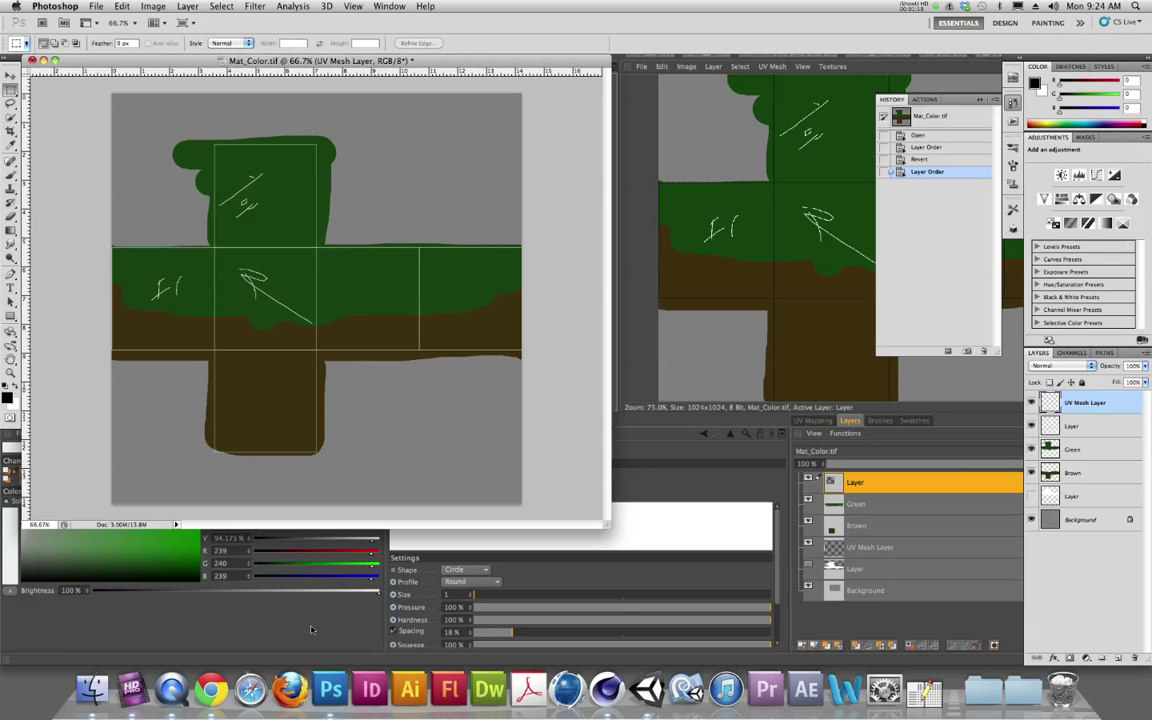
Switch to CINEMA 4D, turn the cube to view its right and back faces, and save the project.
{"action": "left_click", "coordinate": [282, 567]}
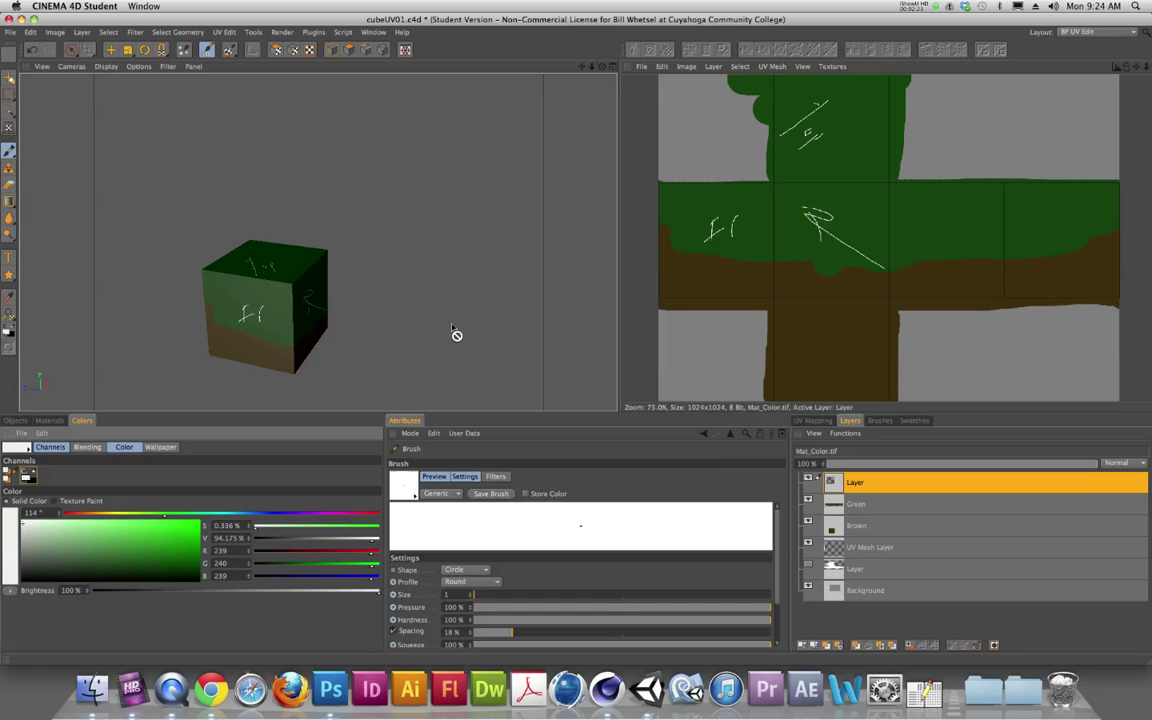
{"action": "mouse_move", "coordinate": [404, 321]}
{"action": "left_mouse_down", "text": "alt"}
{"action": "mouse_move", "coordinate": [368, 270]}
{"action": "mouse_move", "coordinate": [411, 237]}
{"action": "mouse_move", "coordinate": [255, 275]}
{"action": "mouse_move", "coordinate": [242, 252]}
{"action": "mouse_move", "coordinate": [281, 270]}
{"action": "mouse_move", "coordinate": [197, 337]}
{"action": "mouse_move", "coordinate": [280, 276]}
{"action": "left_mouse_up", "text": "alt"}
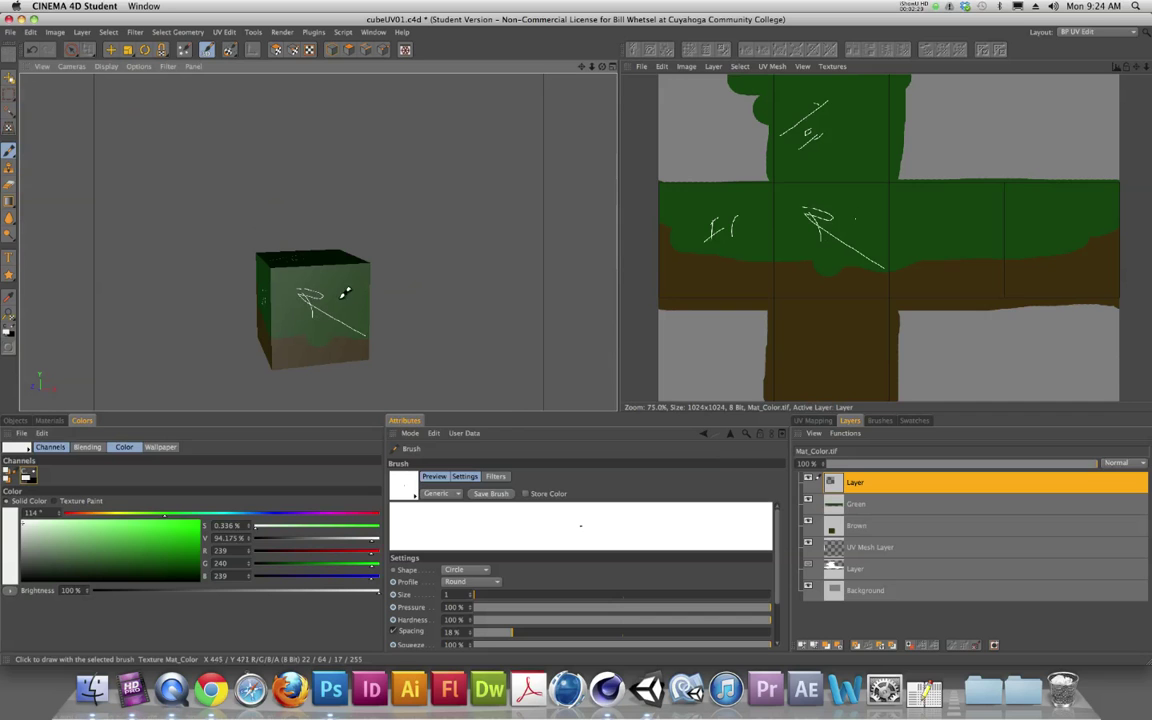
{"action": "mouse_move", "coordinate": [346, 302]}
{"action": "left_mouse_down", "text": "alt"}
{"action": "mouse_move", "coordinate": [386, 311]}
{"action": "mouse_move", "coordinate": [221, 309]}
{"action": "mouse_move", "coordinate": [357, 325]}
{"action": "left_mouse_up", "text": "alt"}
{"action": "left_click", "coordinate": [390, 310]}
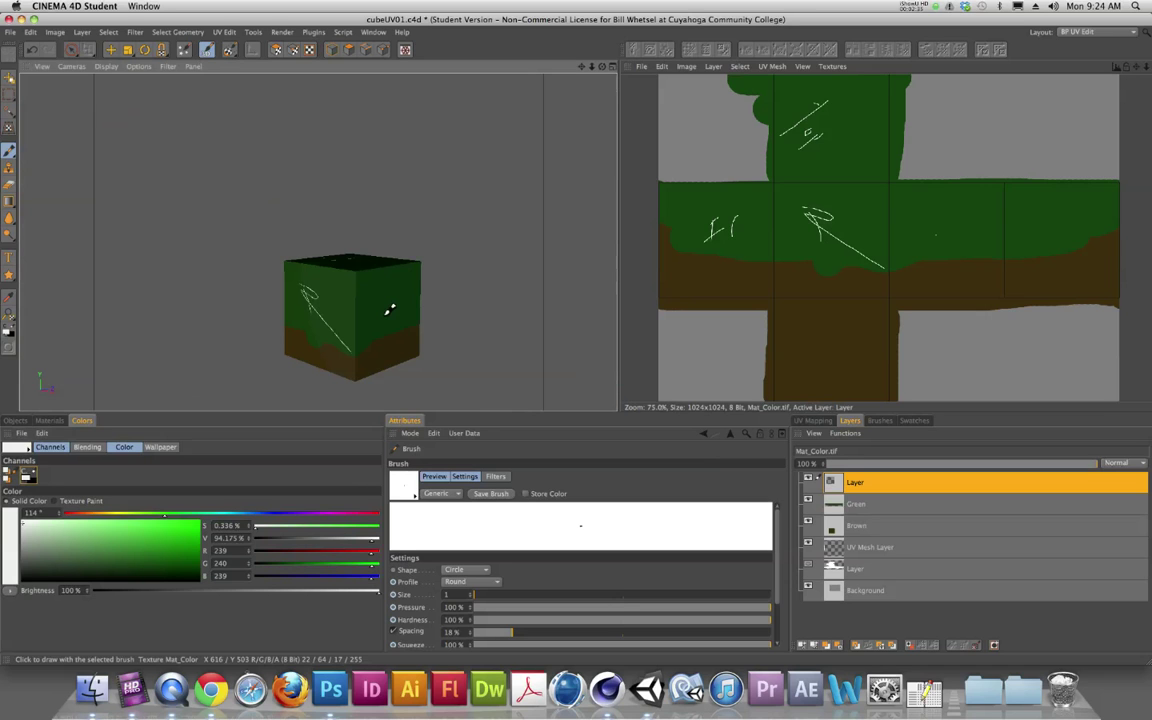
{"action": "key", "text": "super+s"}
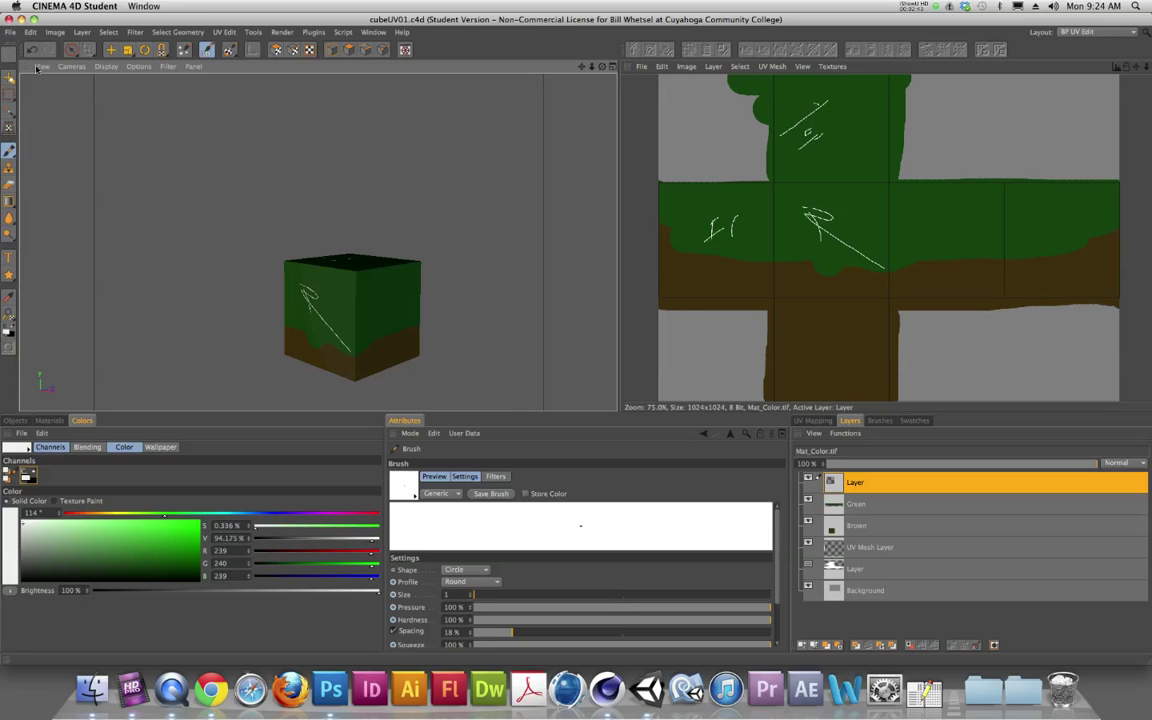
Export the scene in FBX 7.3 (2013) format with embedded textures as cubeUV01.fbx in the cubes folder.
{"action": "left_click", "coordinate": [11, 33]}
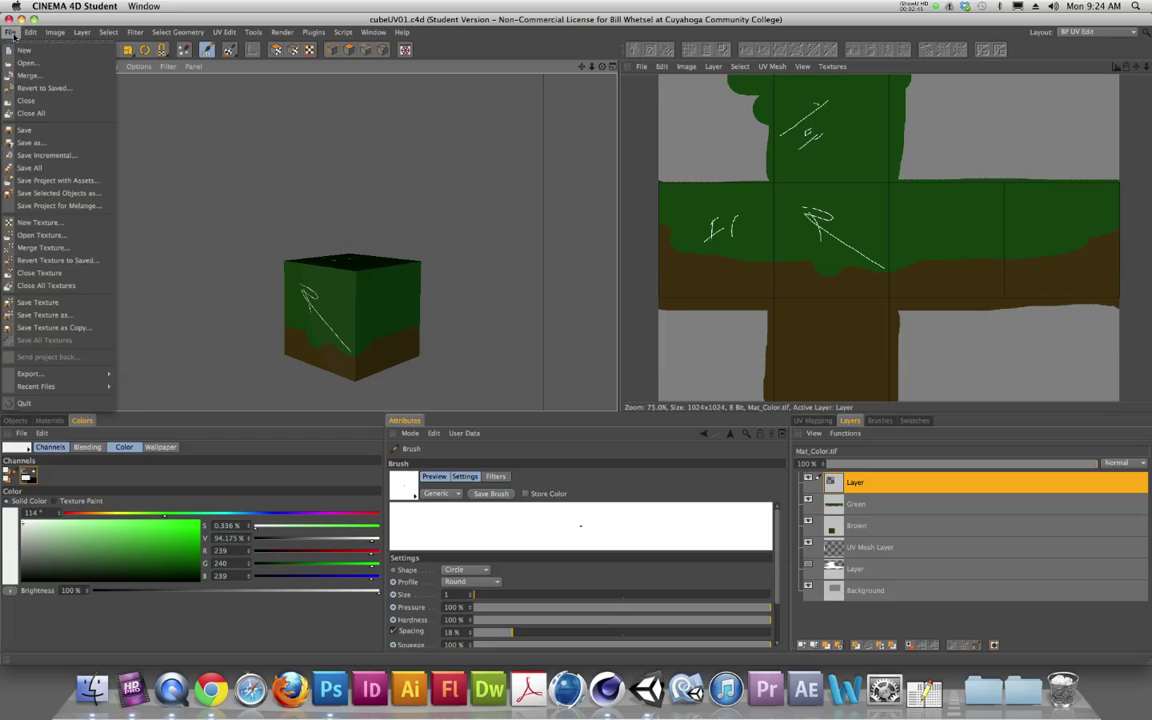
{"action": "mouse_move", "coordinate": [30, 33]}
{"action": "mouse_move", "coordinate": [28, 373]}
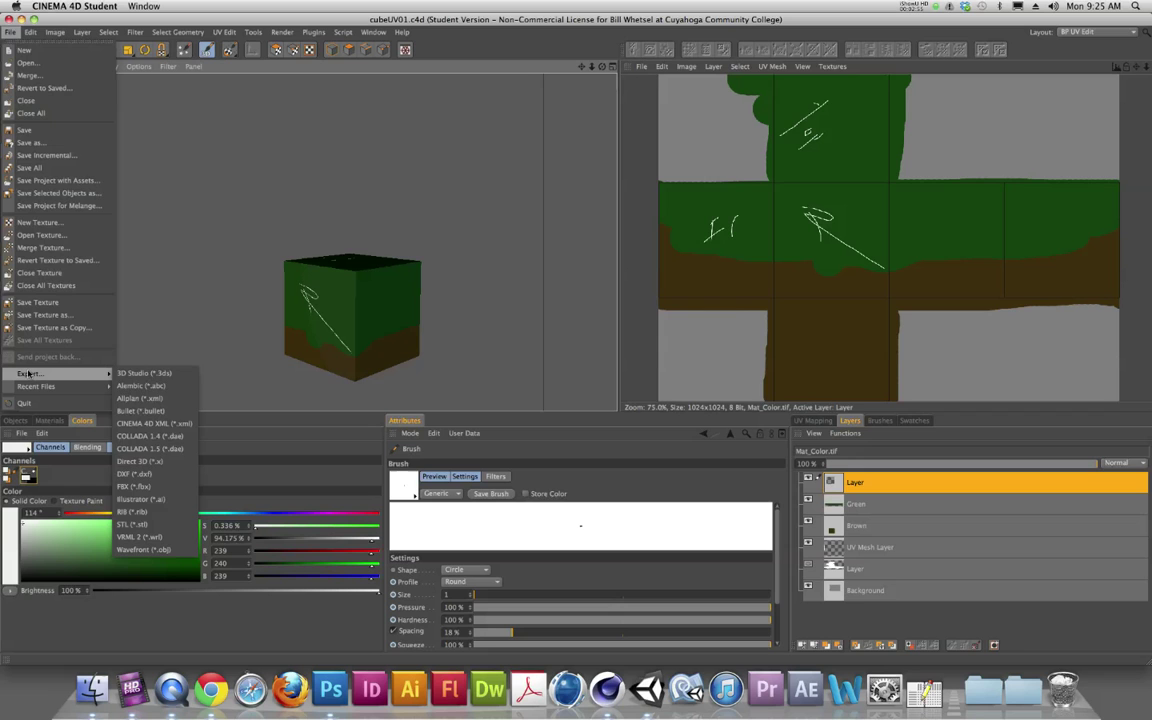
{"action": "left_click", "coordinate": [134, 486]}
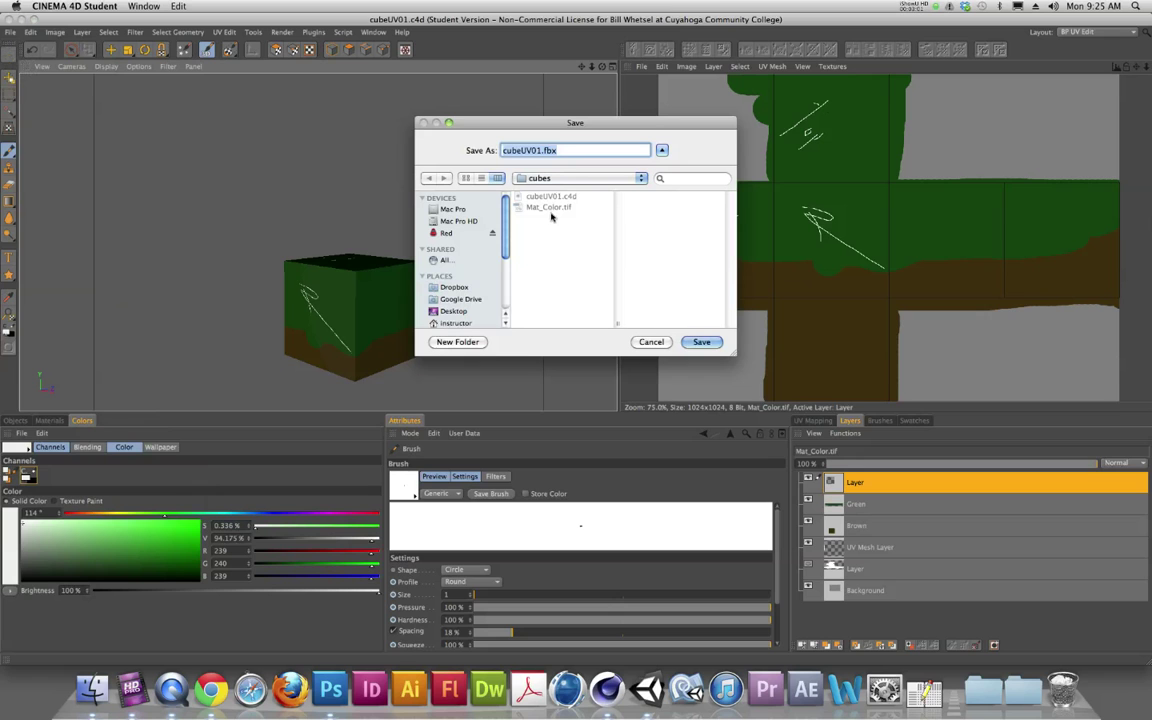
{"action": "left_click", "coordinate": [701, 341]}
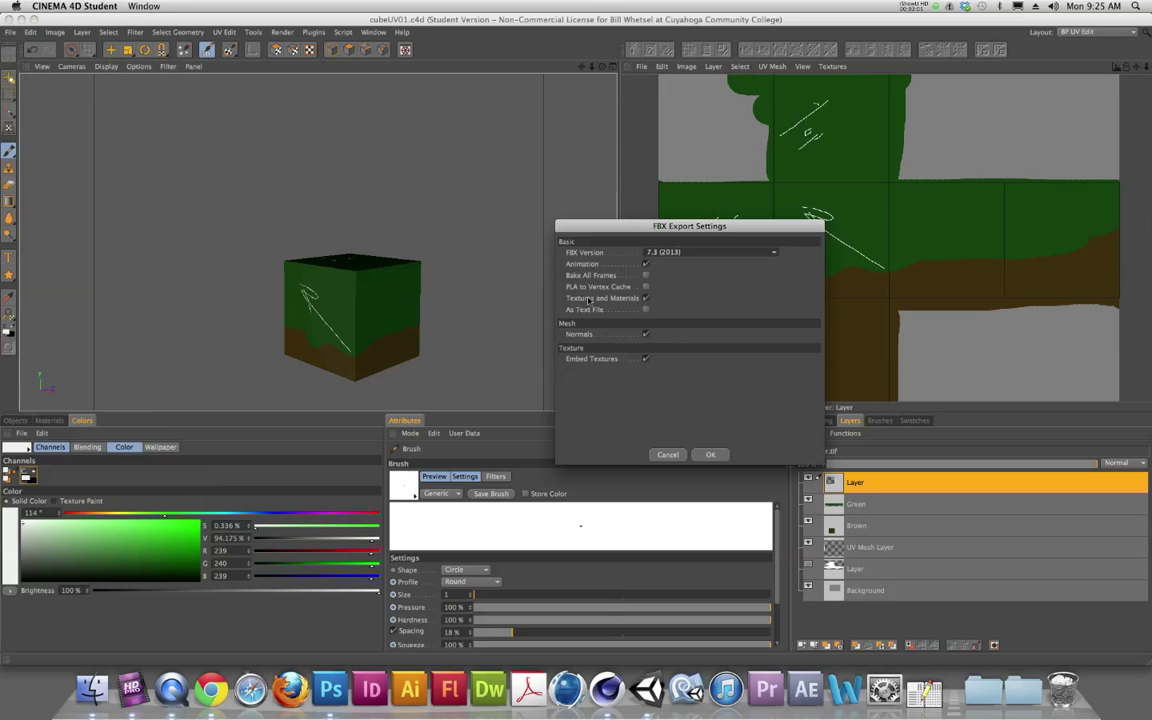
{"action": "left_click", "coordinate": [646, 299]}
{"action": "left_click", "coordinate": [714, 455]}
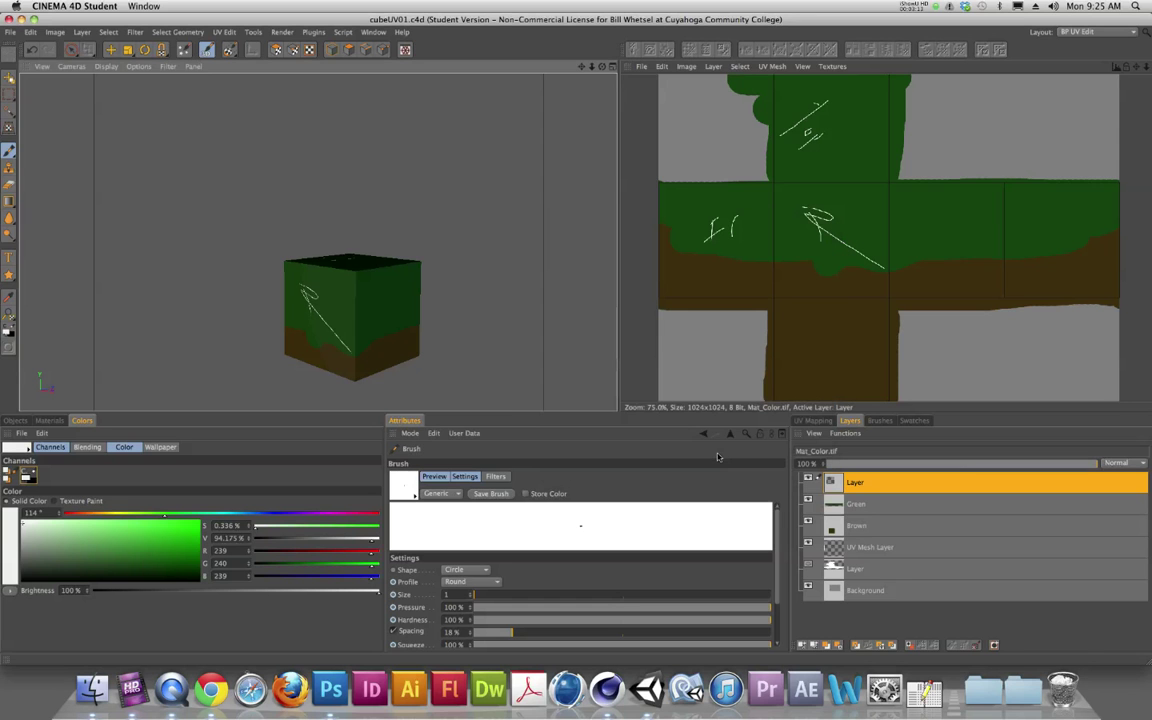
Hide CINEMA 4D and select the exported cubeUV01.fbx in the cubes folder in Finder.
{"action": "key", "text": "super+h"}
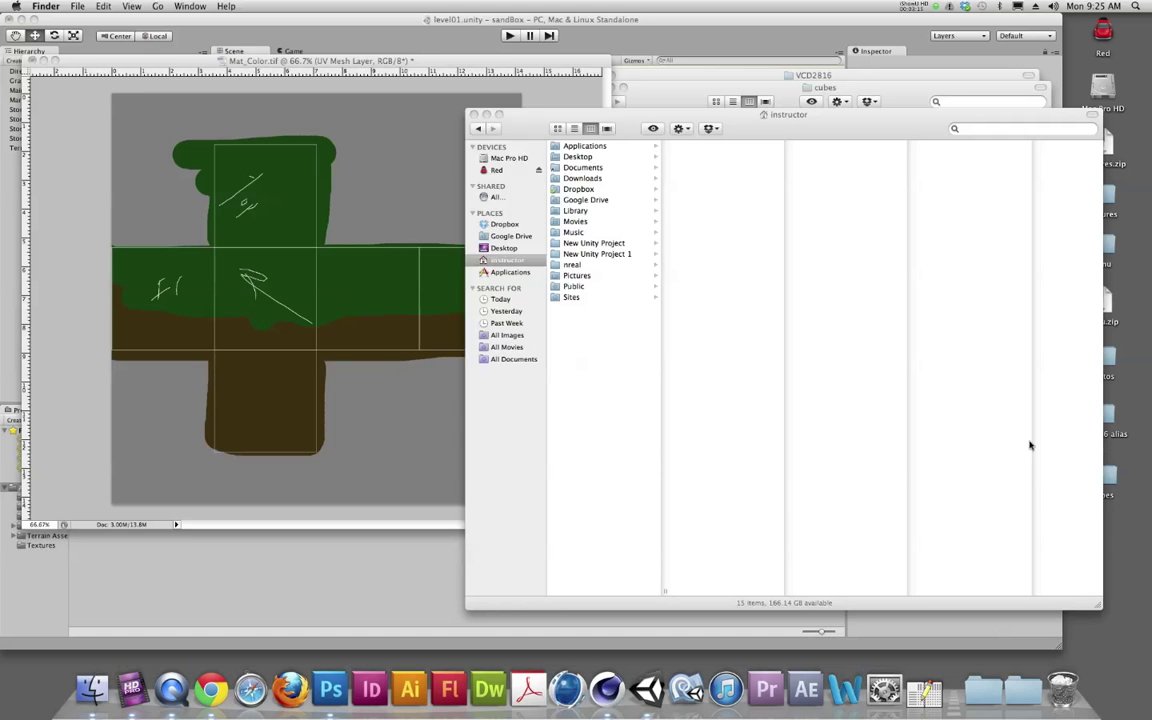
{"action": "key", "text": "super+grave"}
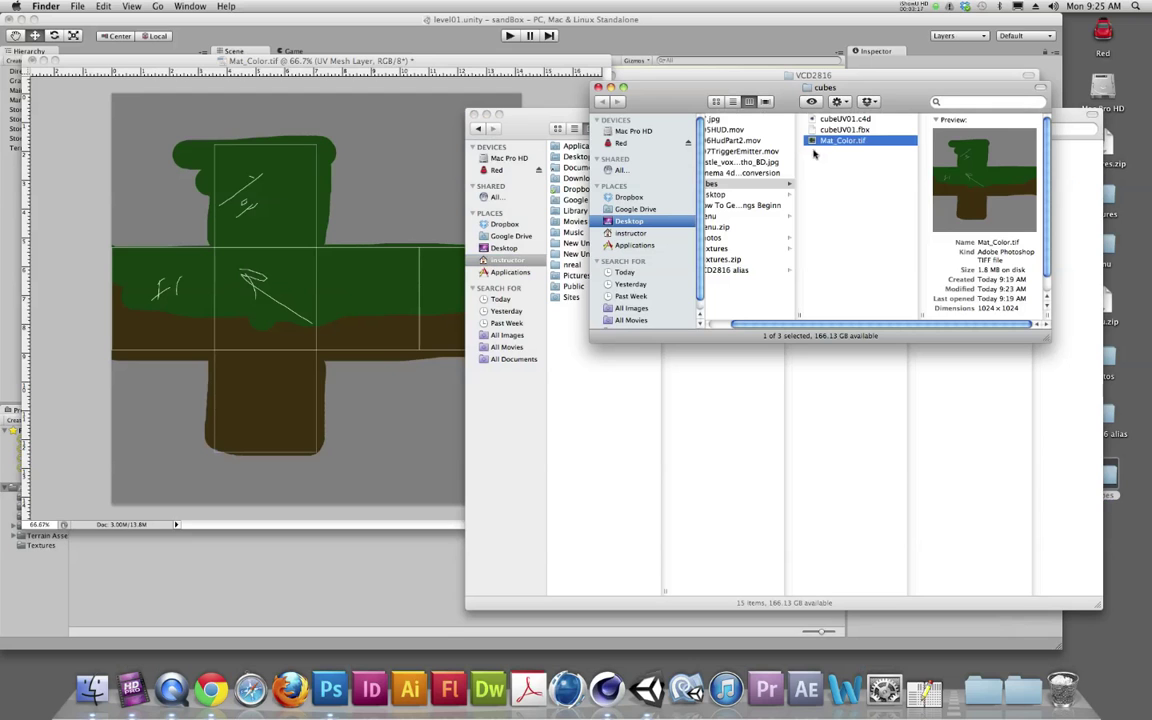
{"action": "left_click", "coordinate": [858, 130]}
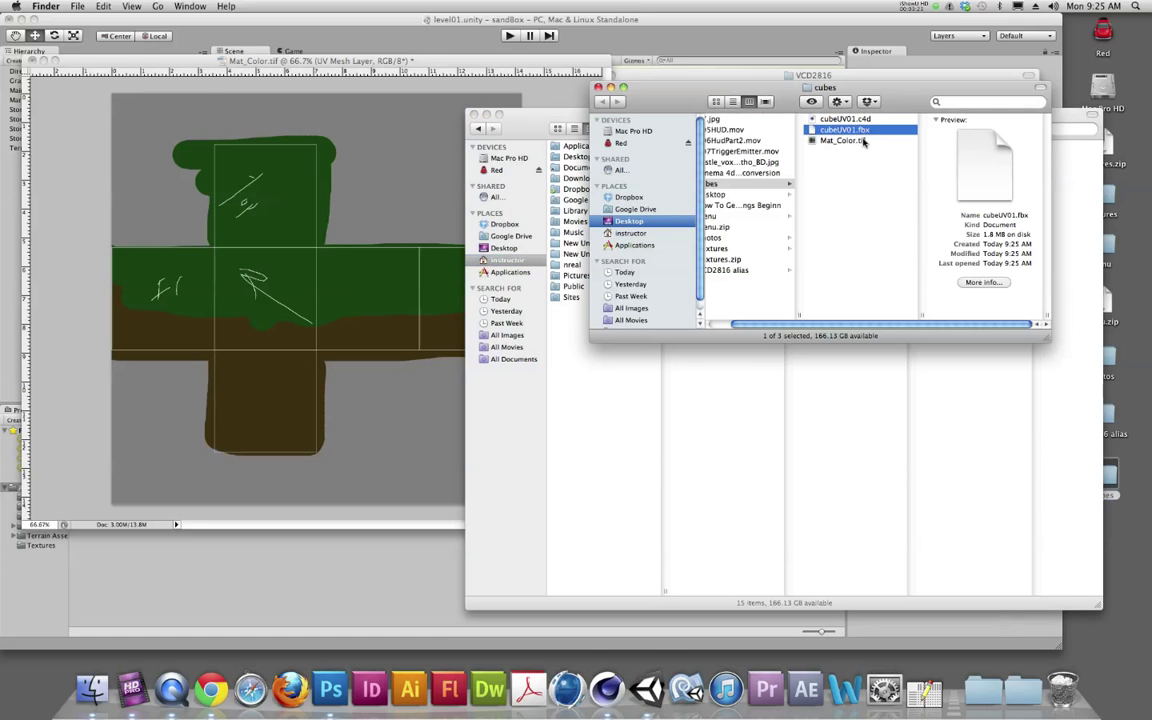
Bring the Unity sandBox project behind the Finder windows and close the Finder windows other than cubes and VCD2816.
{"action": "left_click", "coordinate": [647, 688]}
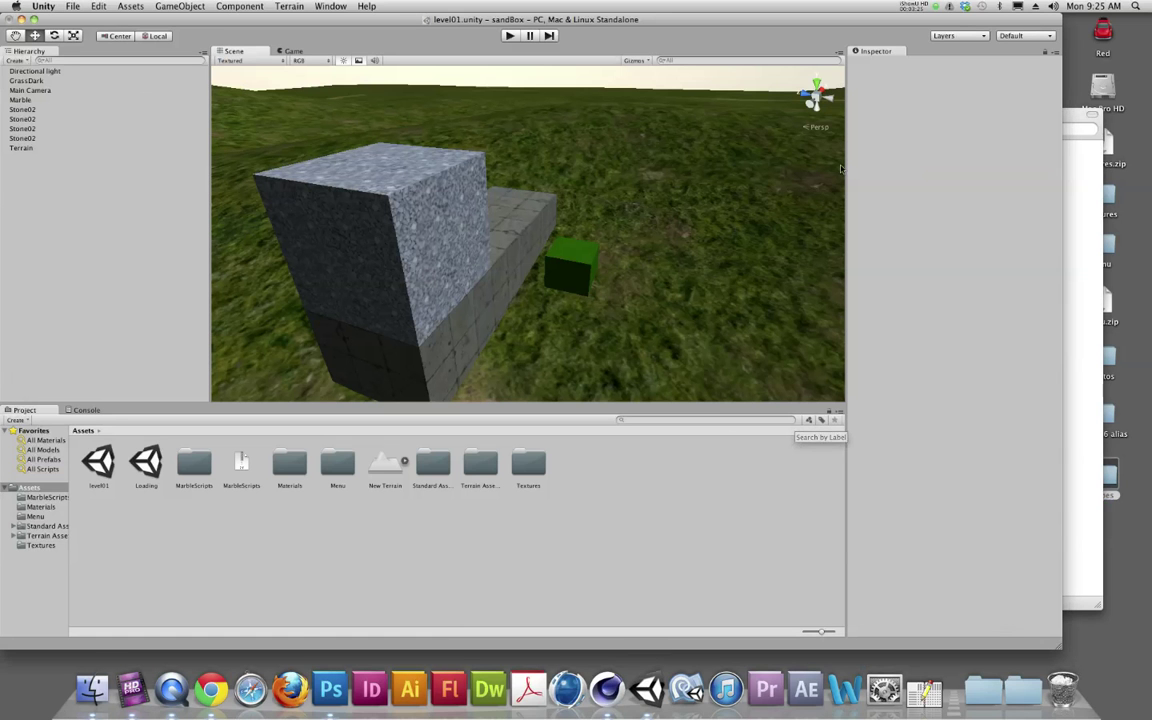
{"action": "left_click", "coordinate": [92, 688]}
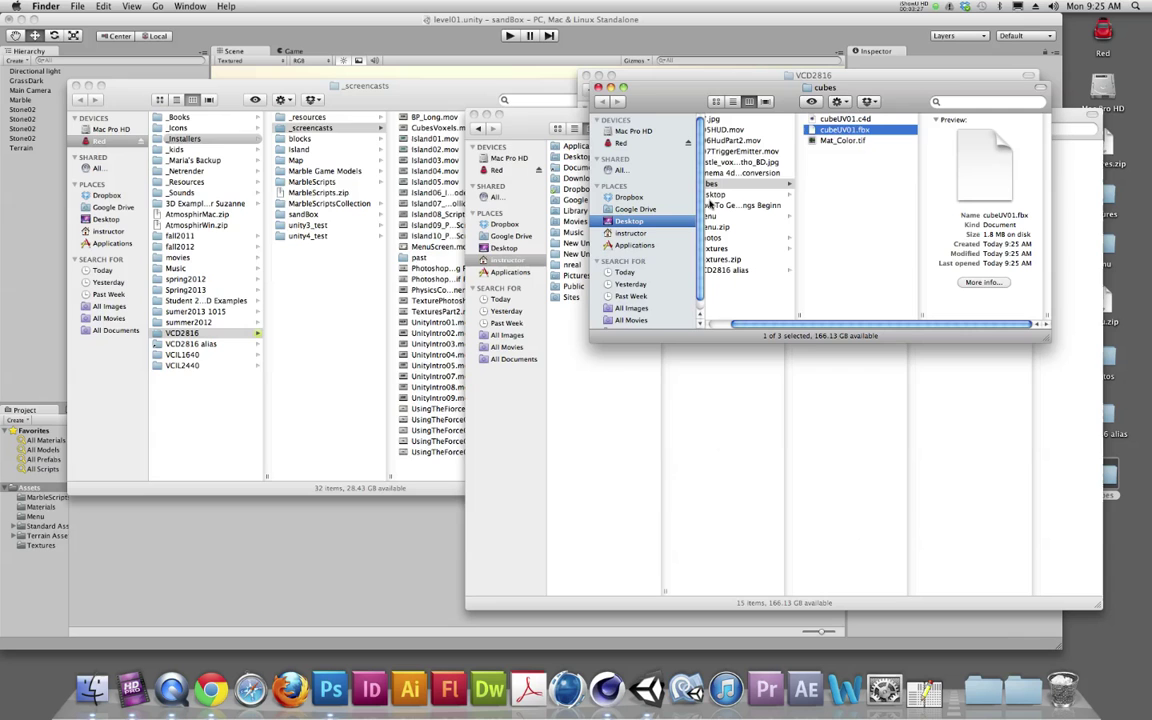
{"action": "key", "text": "super+w"}
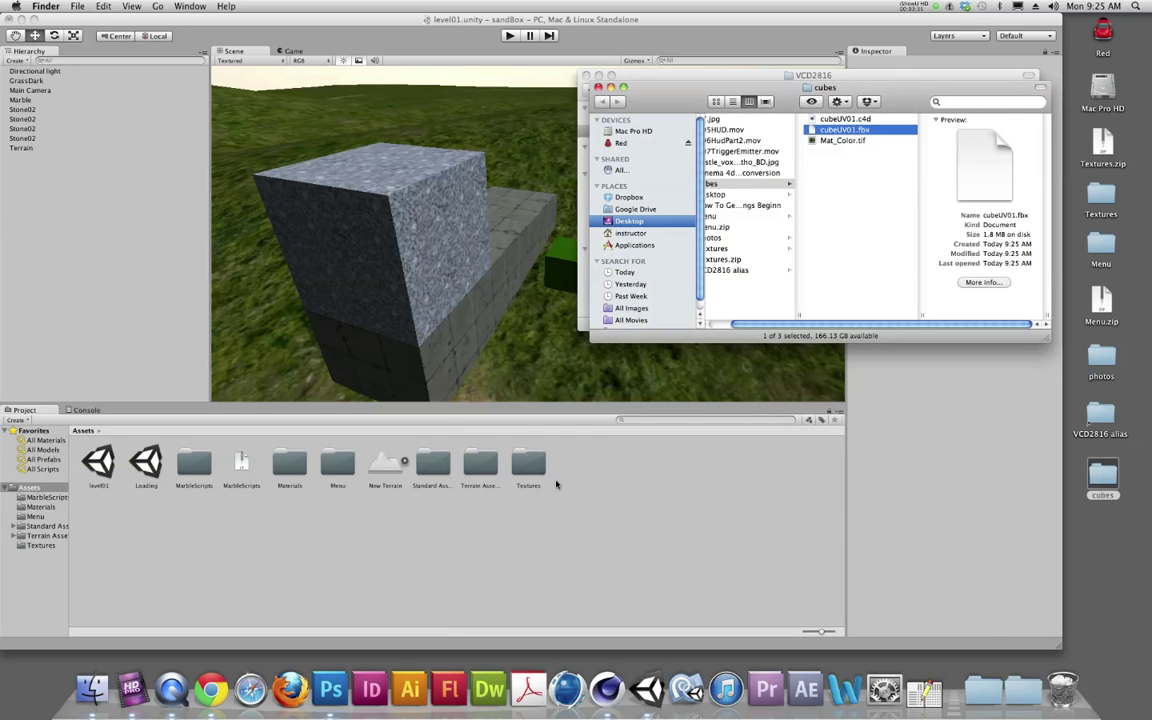
Create a new folder in Assets and name it Models.
{"action": "left_click", "coordinate": [20, 487]}
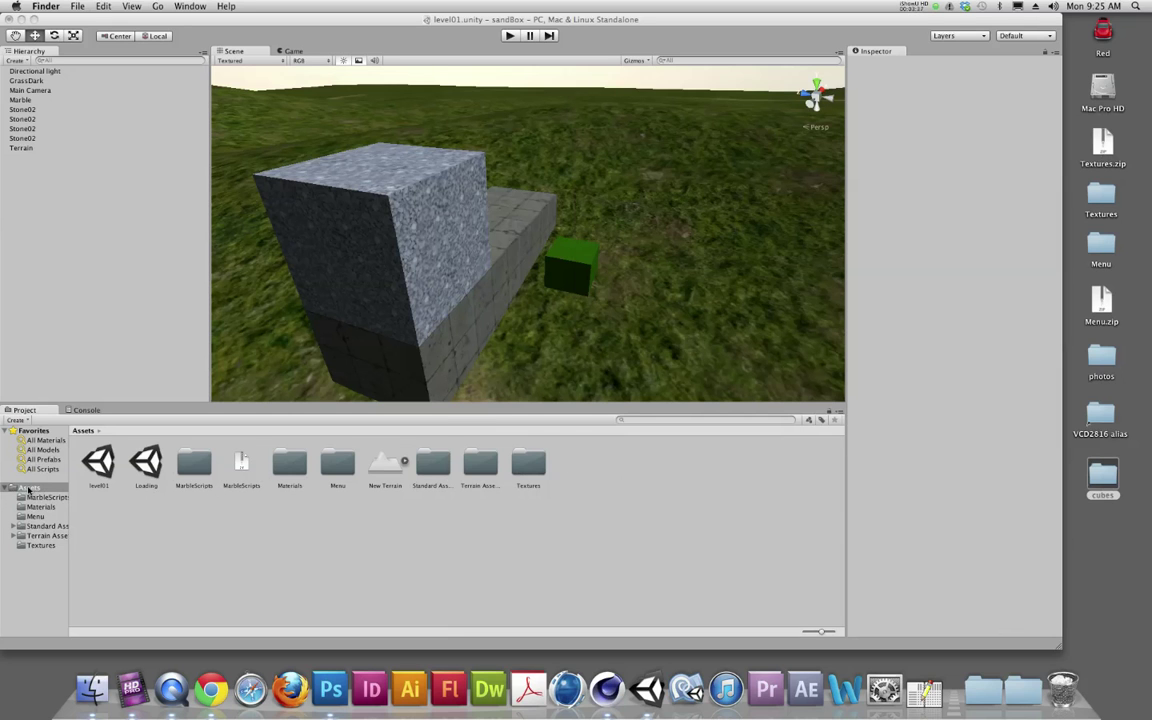
{"action": "right_click", "coordinate": [20, 426]}
{"action": "left_click", "coordinate": [20, 425]}
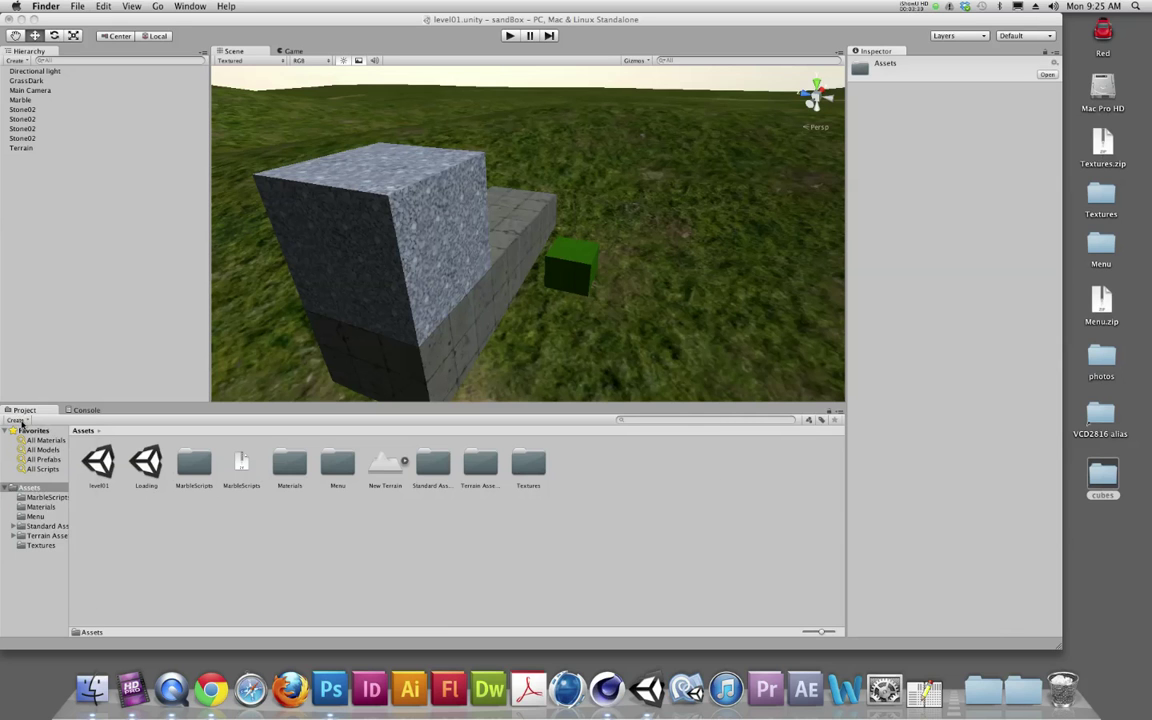
{"action": "left_click", "coordinate": [20, 421]}
{"action": "left_click", "coordinate": [24, 432]}
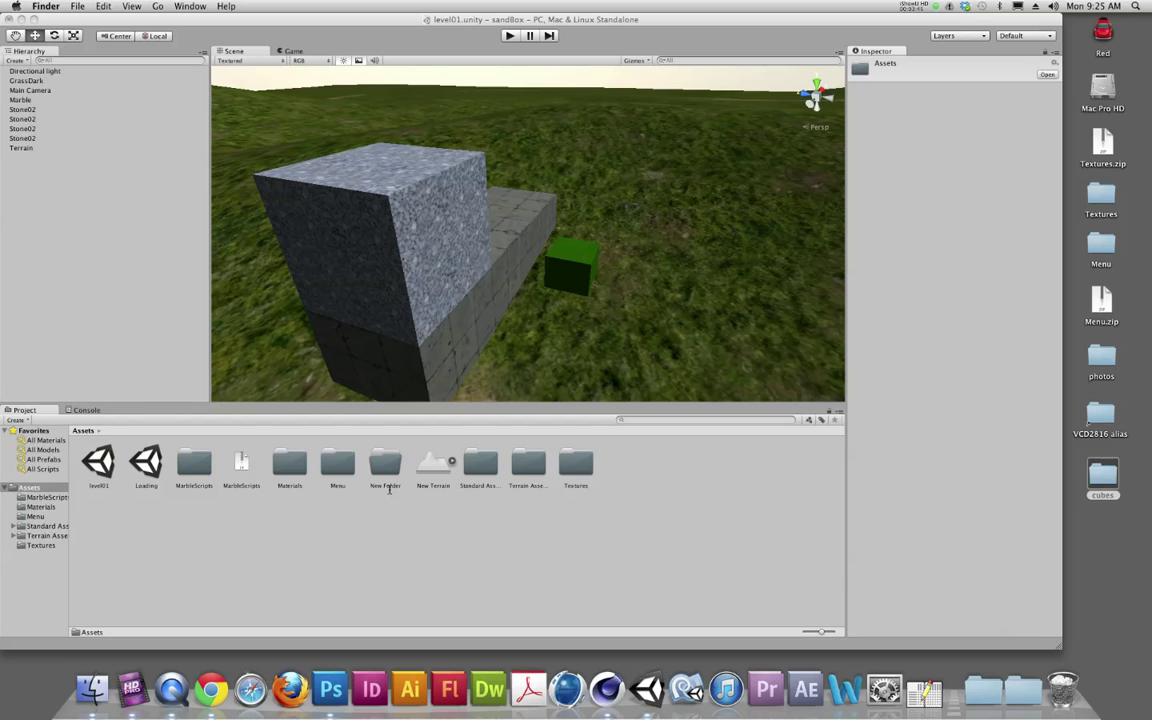
{"action": "left_click", "coordinate": [381, 463]}
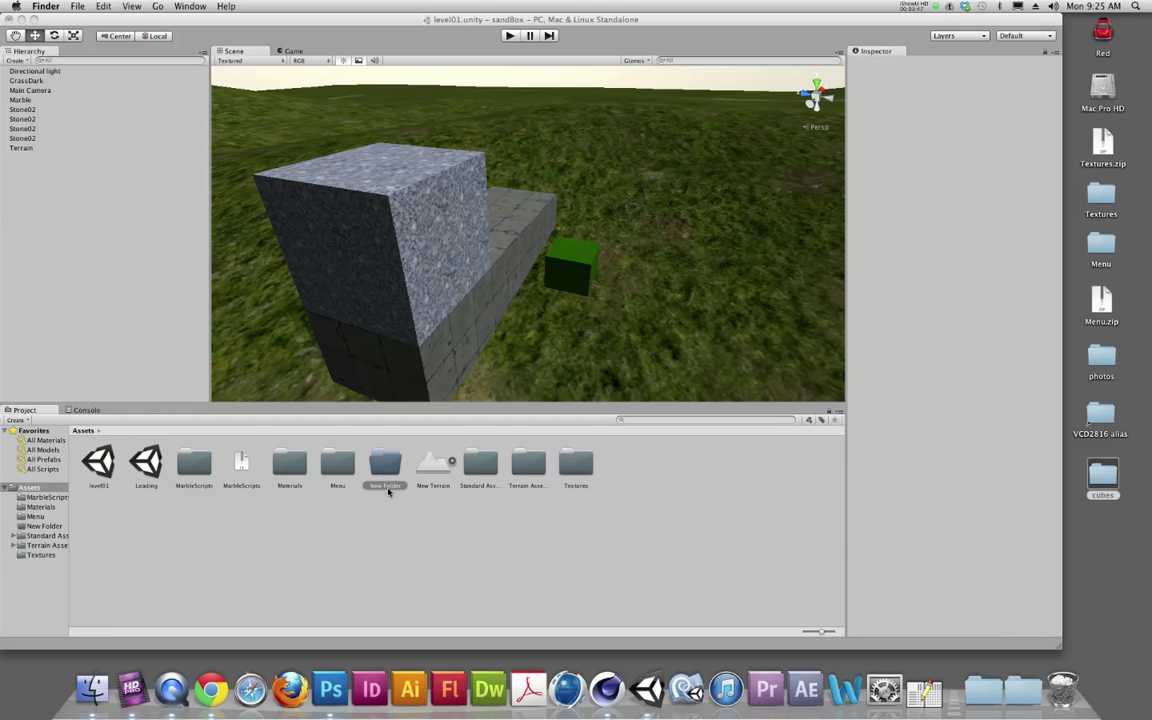
{"action": "double_click", "coordinate": [389, 489]}
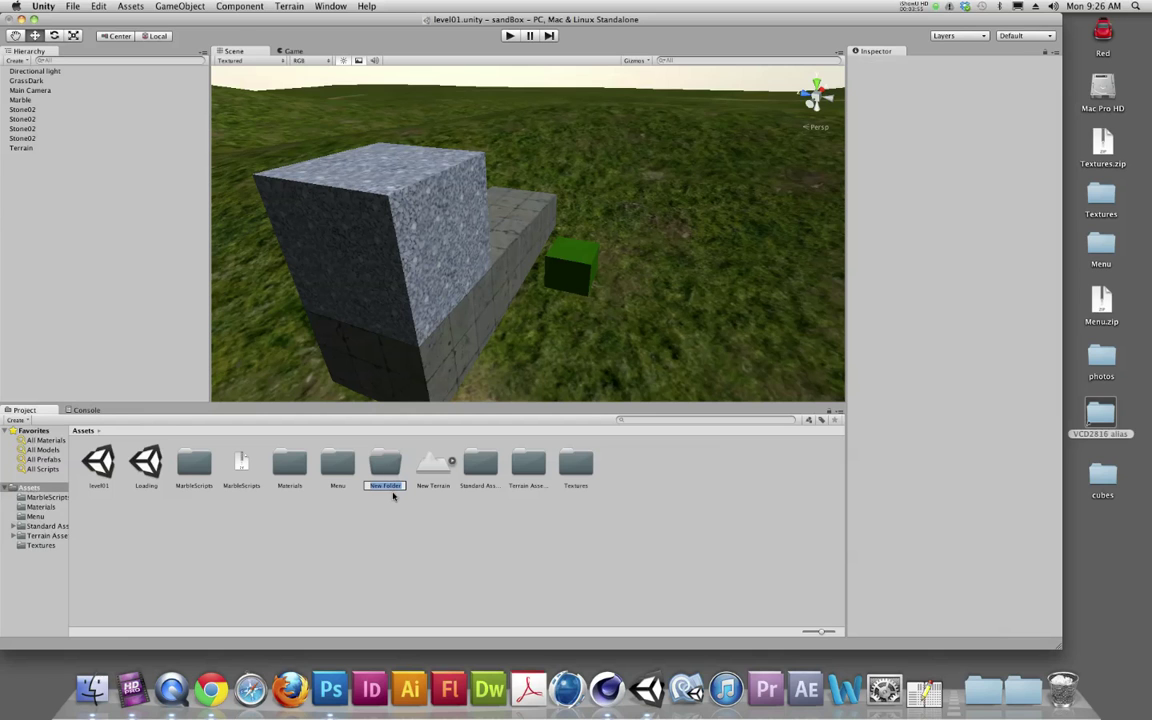
{"action": "type", "text": "Models"}
{"action": "key", "text": "Return"}
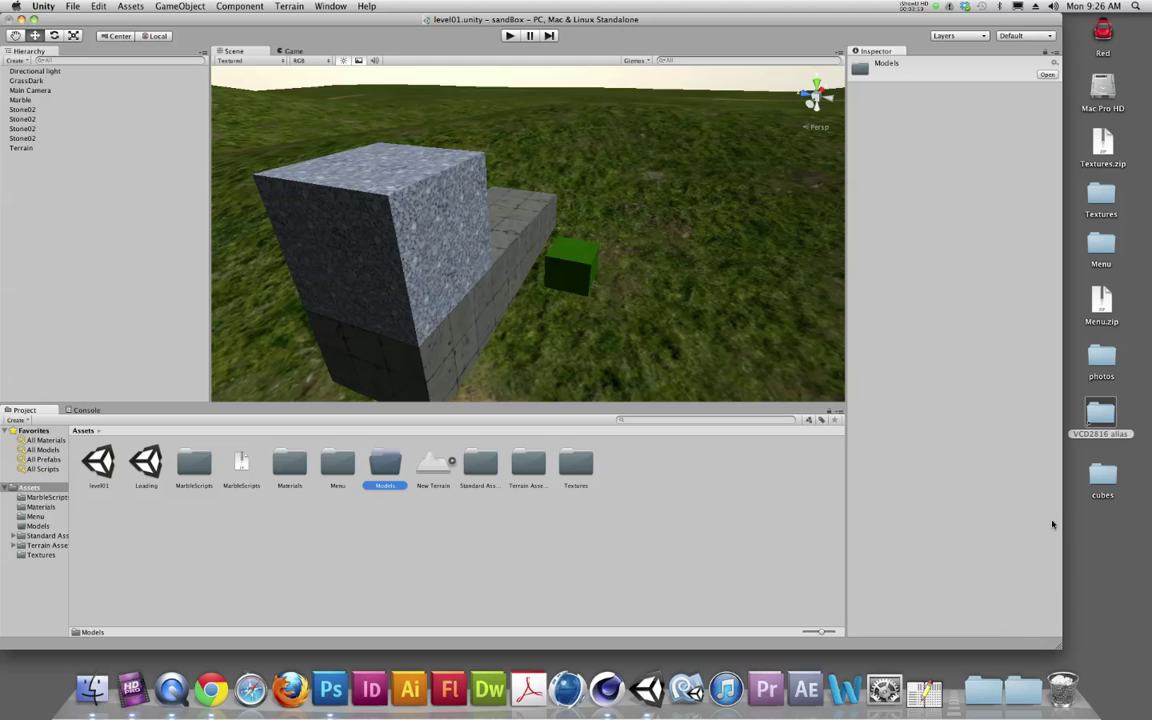
Import cubeUV01.fbx from the Finder cubes folder into Unity's Models folder and open that folder.
{"action": "double_click", "coordinate": [1105, 490]}
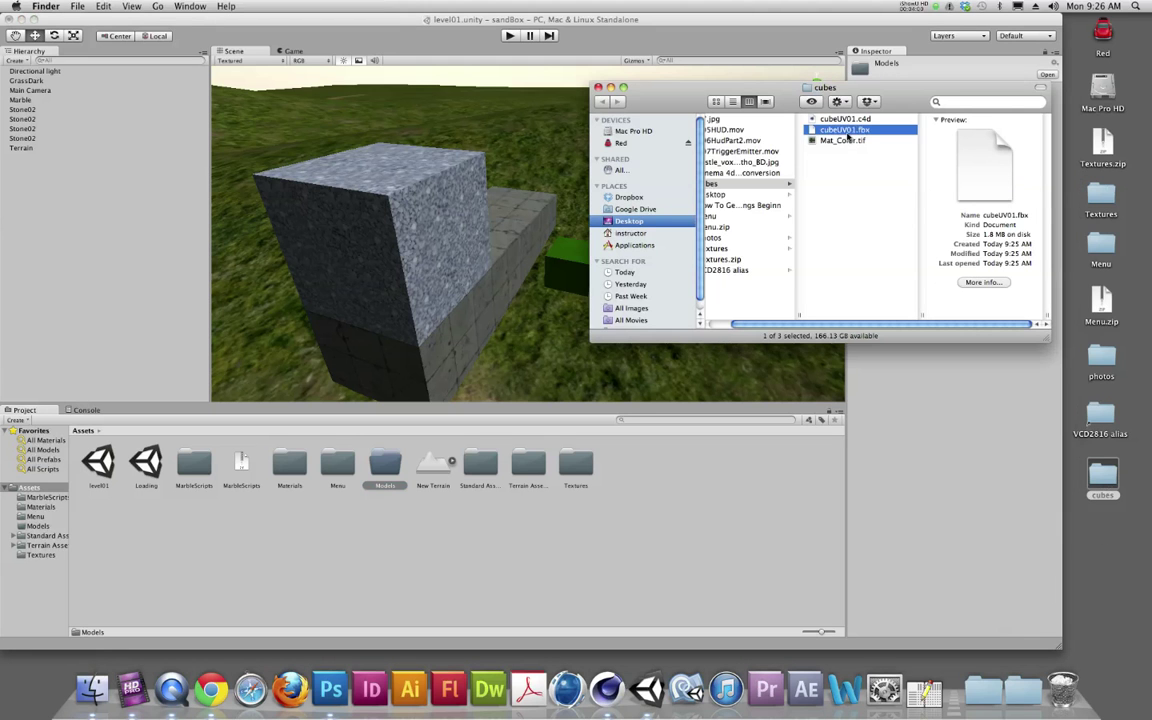
{"action": "left_click_drag", "start_coordinate": [847, 133], "coordinate": [383, 465]}
{"action": "double_click", "coordinate": [383, 465]}
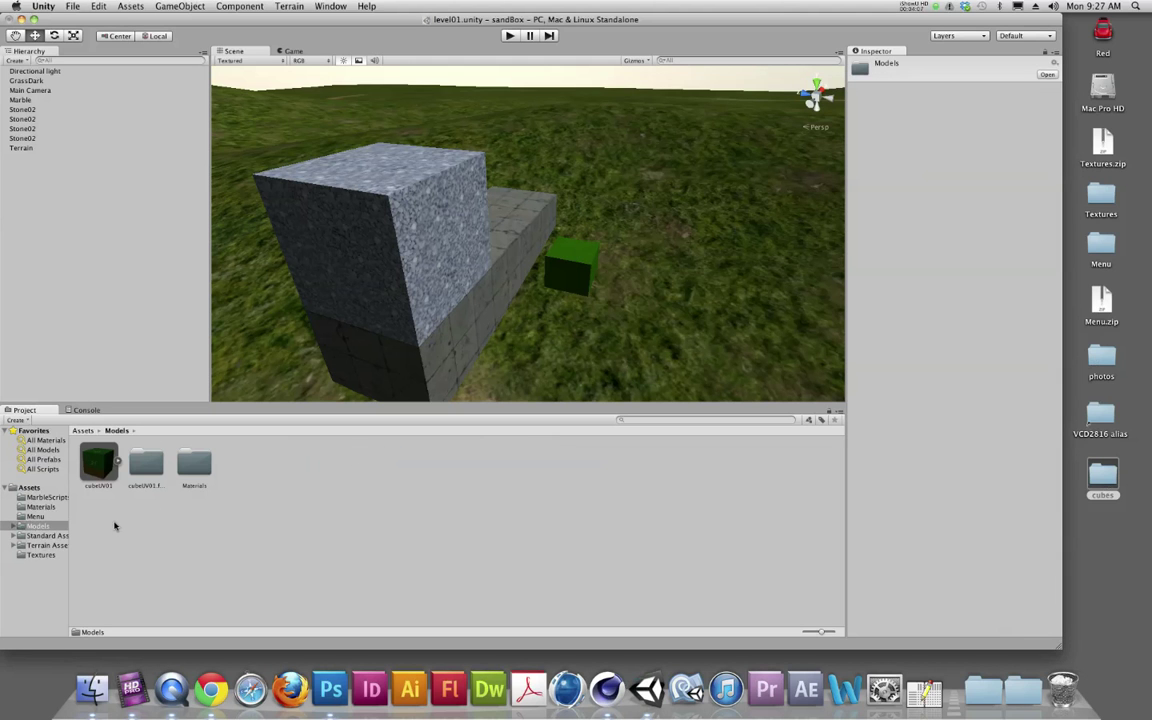
Examine the imported cubeUV01 model, its Materials folder and the project's Textures folder.
{"action": "left_click", "coordinate": [100, 465]}
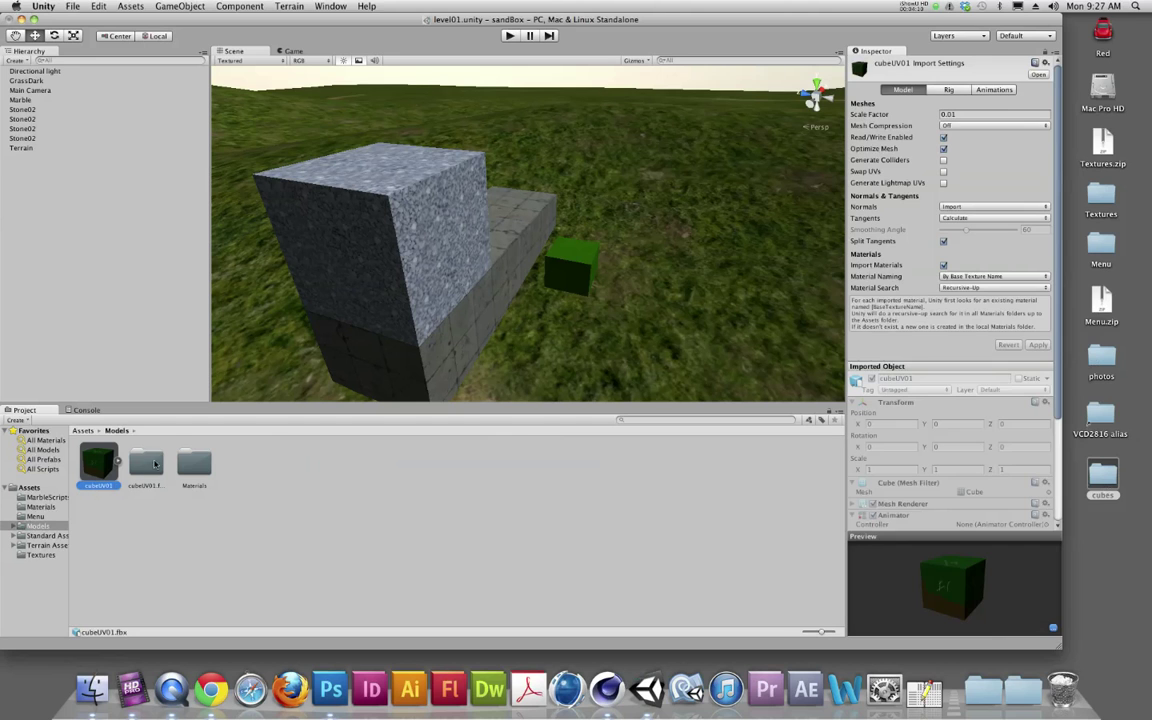
{"action": "left_click", "coordinate": [142, 480]}
{"action": "left_click", "coordinate": [178, 468]}
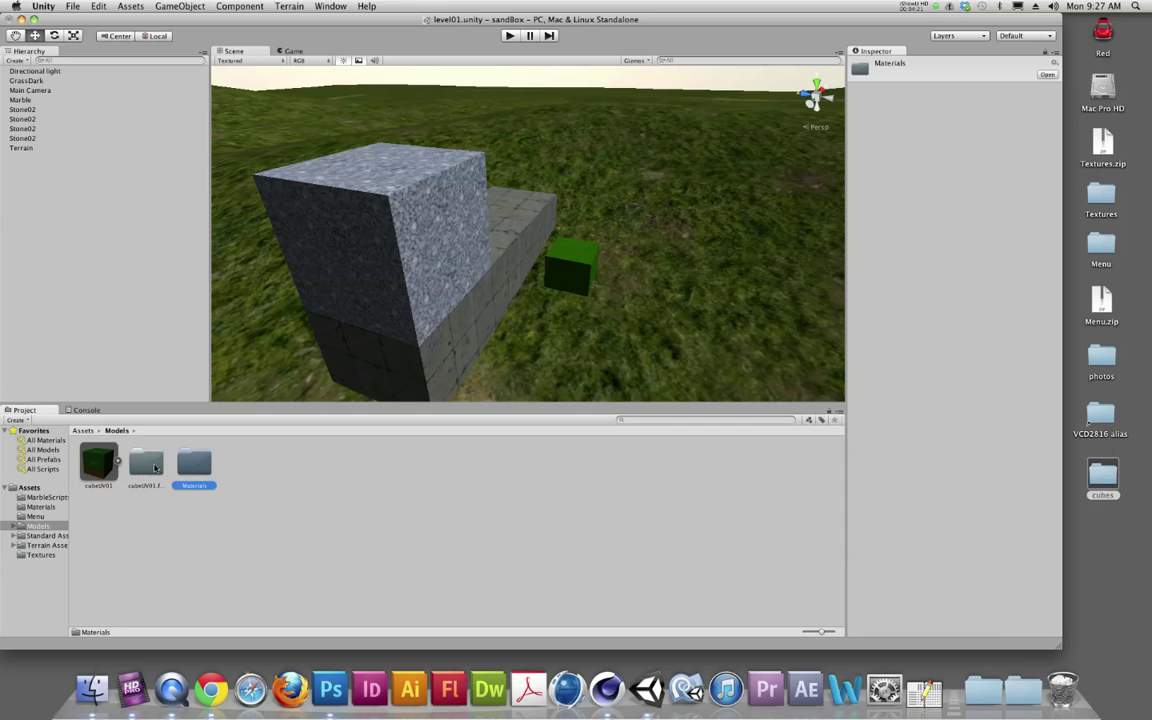
{"action": "double_click", "coordinate": [190, 481]}
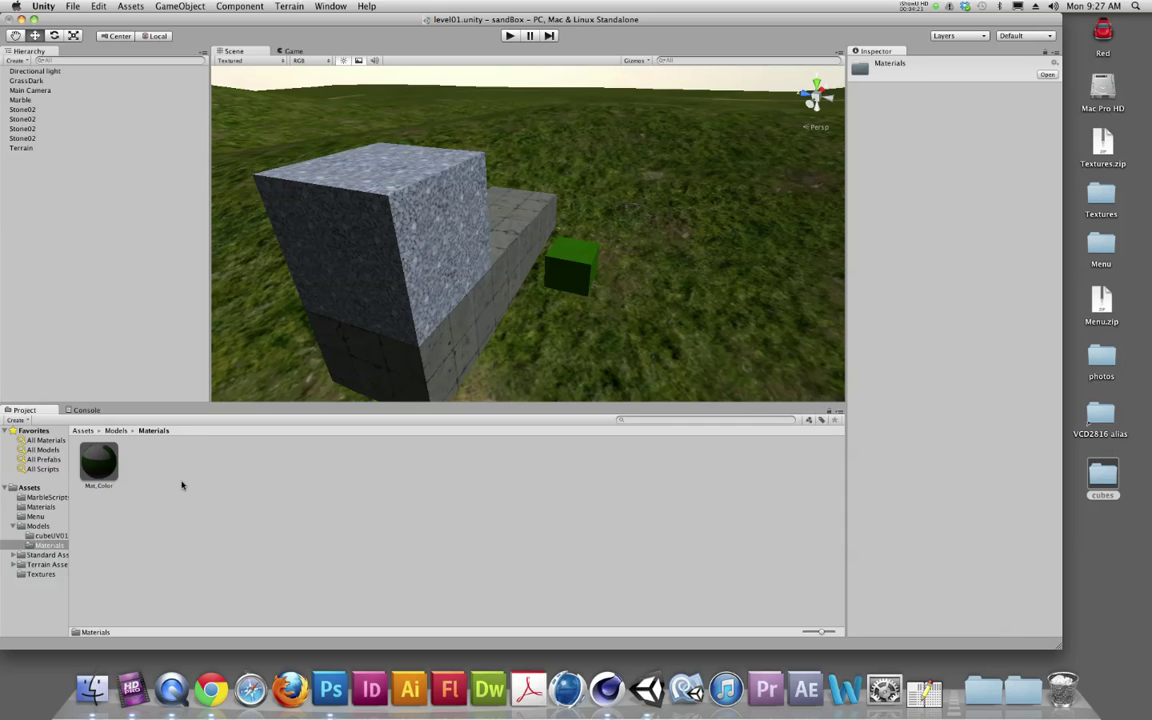
{"action": "left_click", "coordinate": [83, 431]}
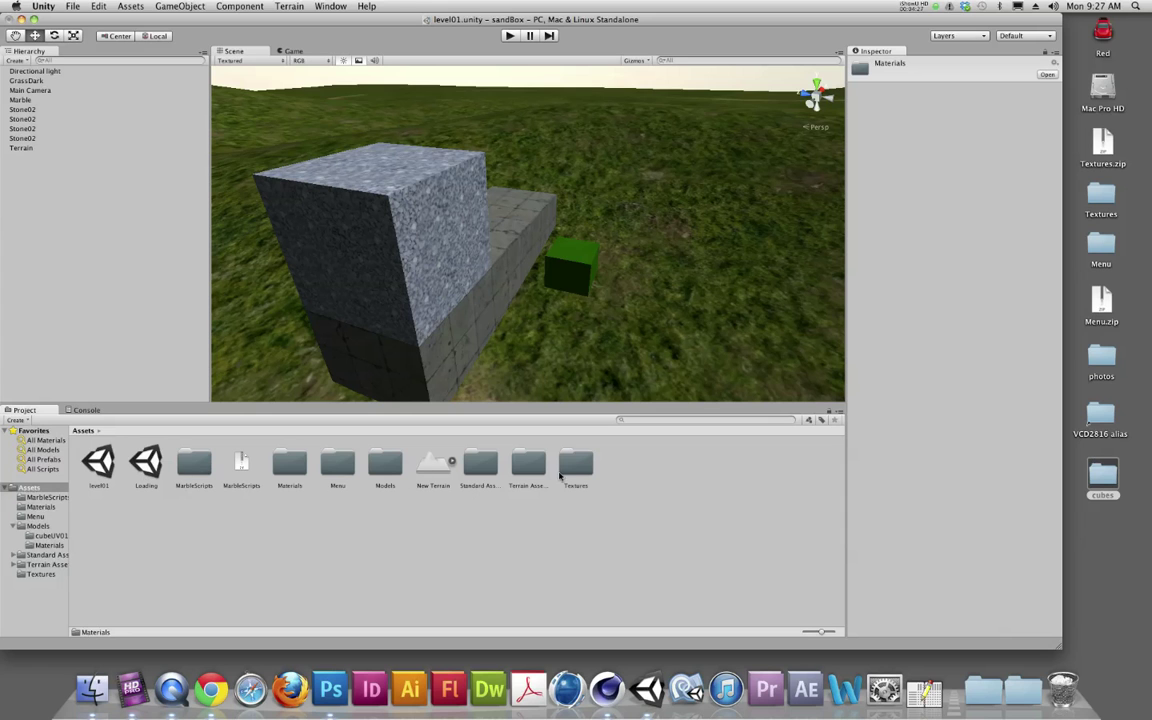
{"action": "double_click", "coordinate": [566, 470]}
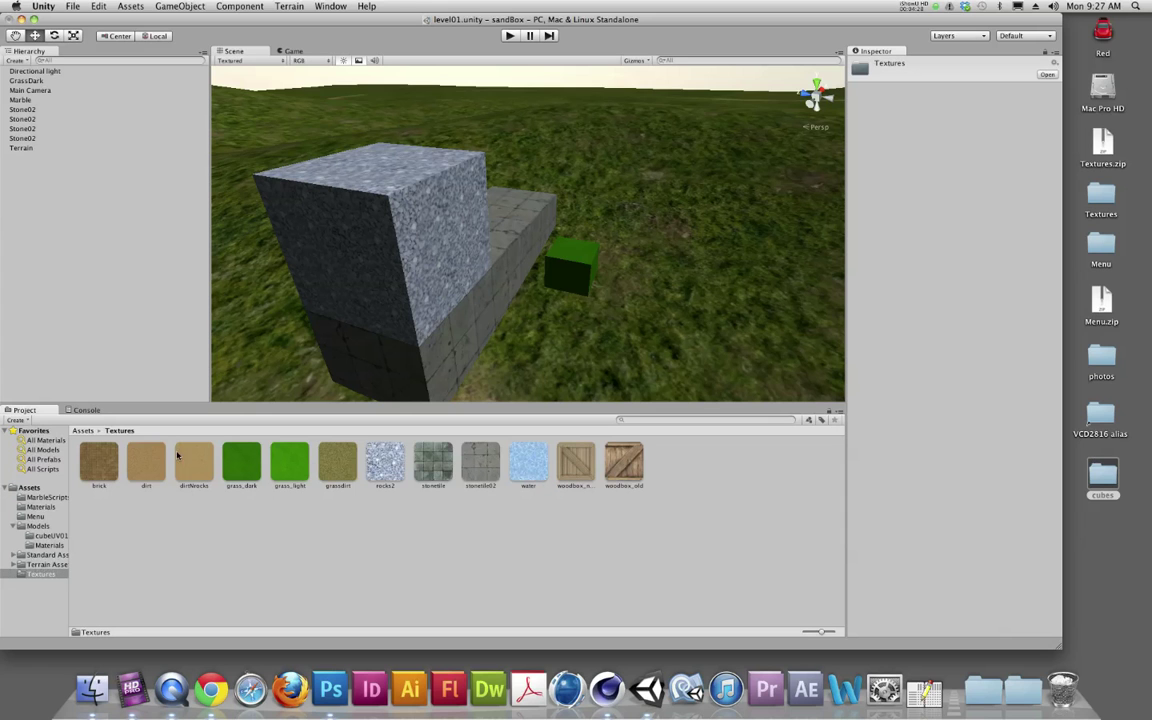
{"action": "left_click", "coordinate": [82, 430]}
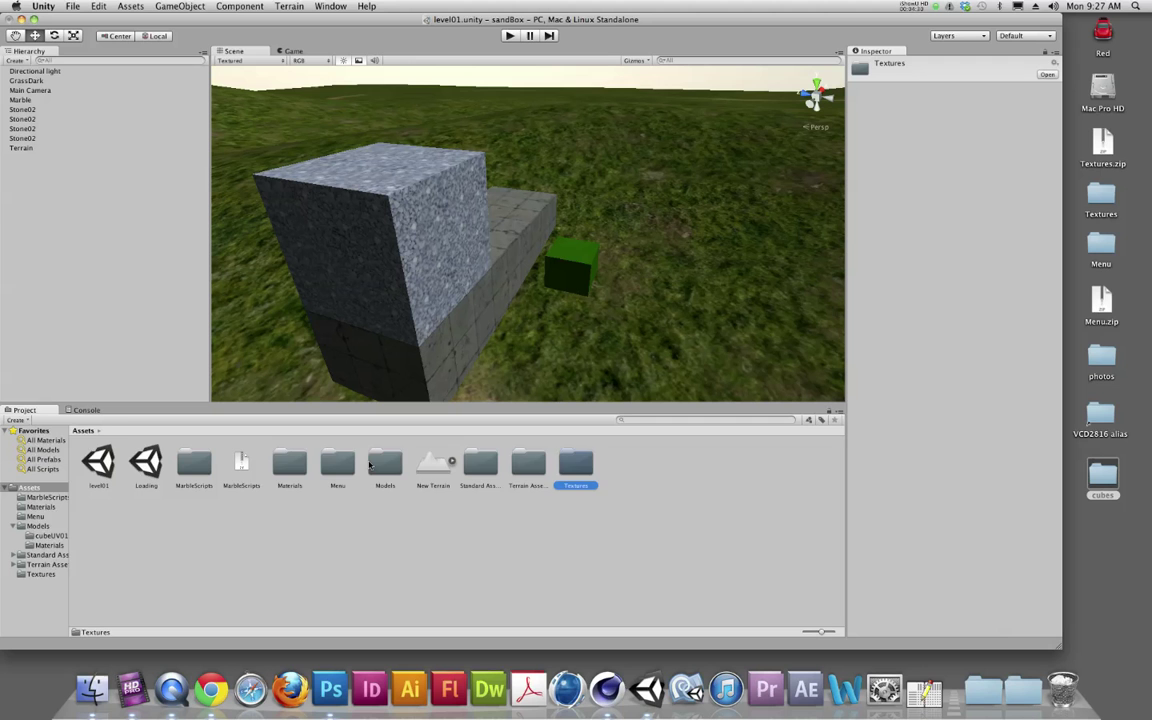
Place the cubeUV01 model from the Models folder in front of the stone blocks and briefly play-test the level.
{"action": "double_click", "coordinate": [387, 465]}
{"action": "left_click_drag", "start_coordinate": [101, 459], "coordinate": [470, 307]}
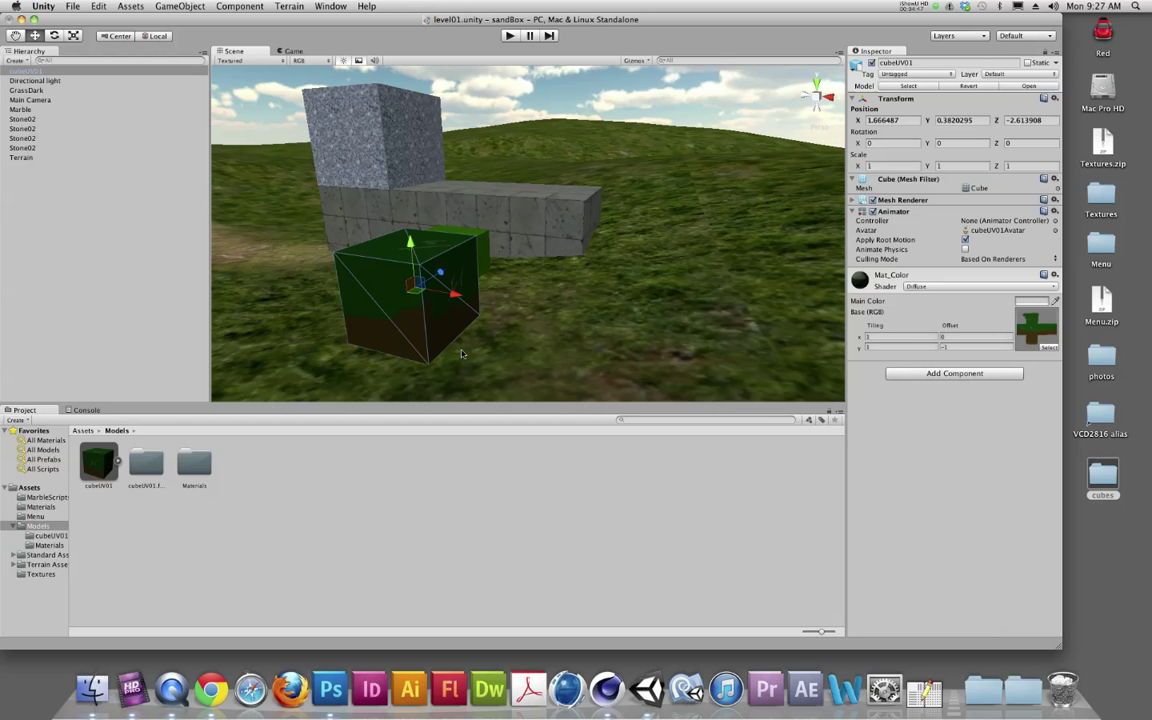
{"action": "left_click", "coordinate": [509, 36]}
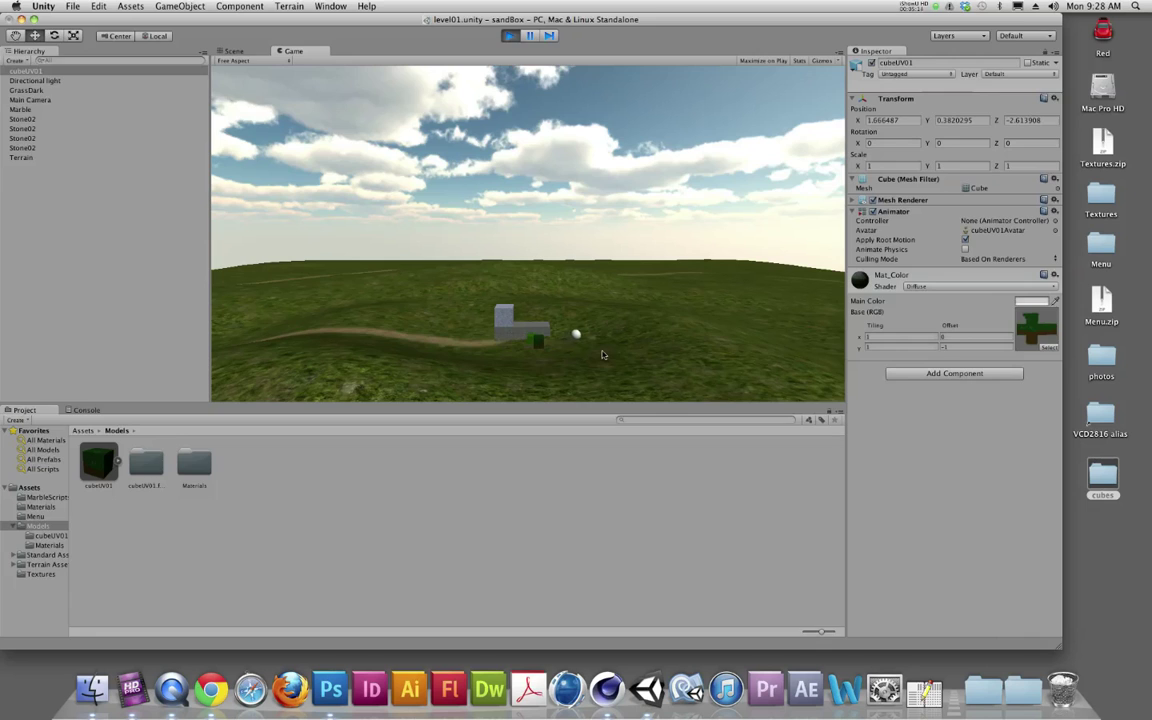
{"action": "key", "text": "super+p"}
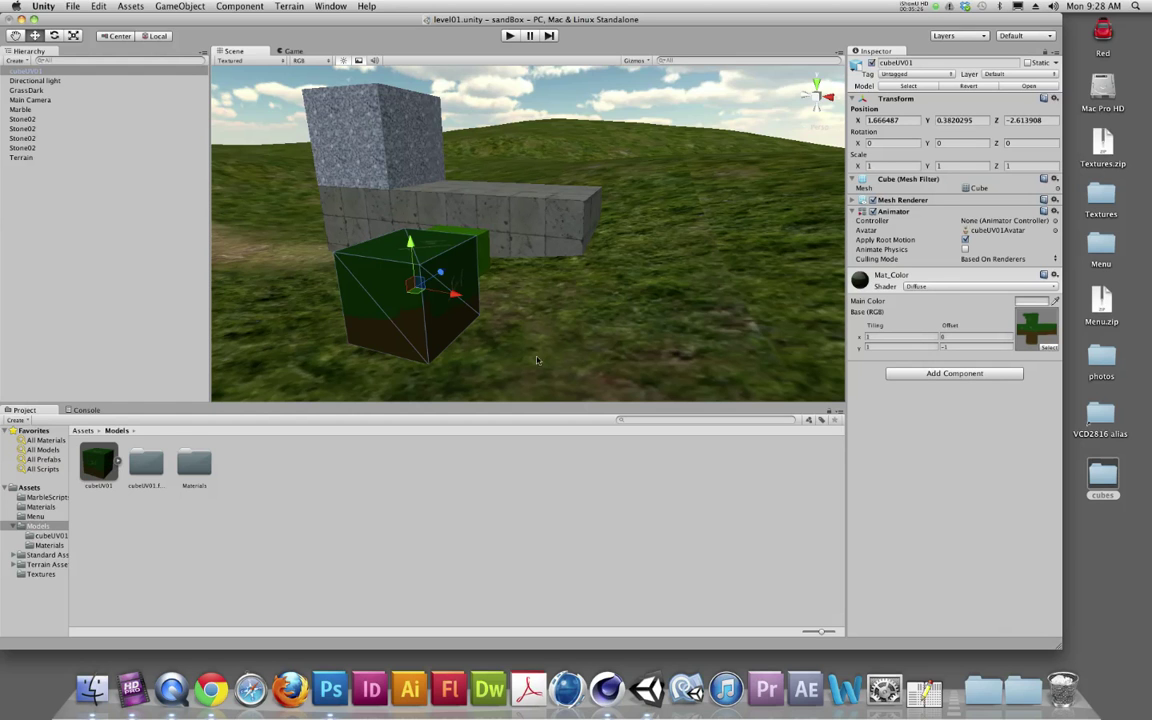
Add a Box Collider to the cubeUV01 object in the scene.
{"action": "left_click", "coordinate": [31, 71]}
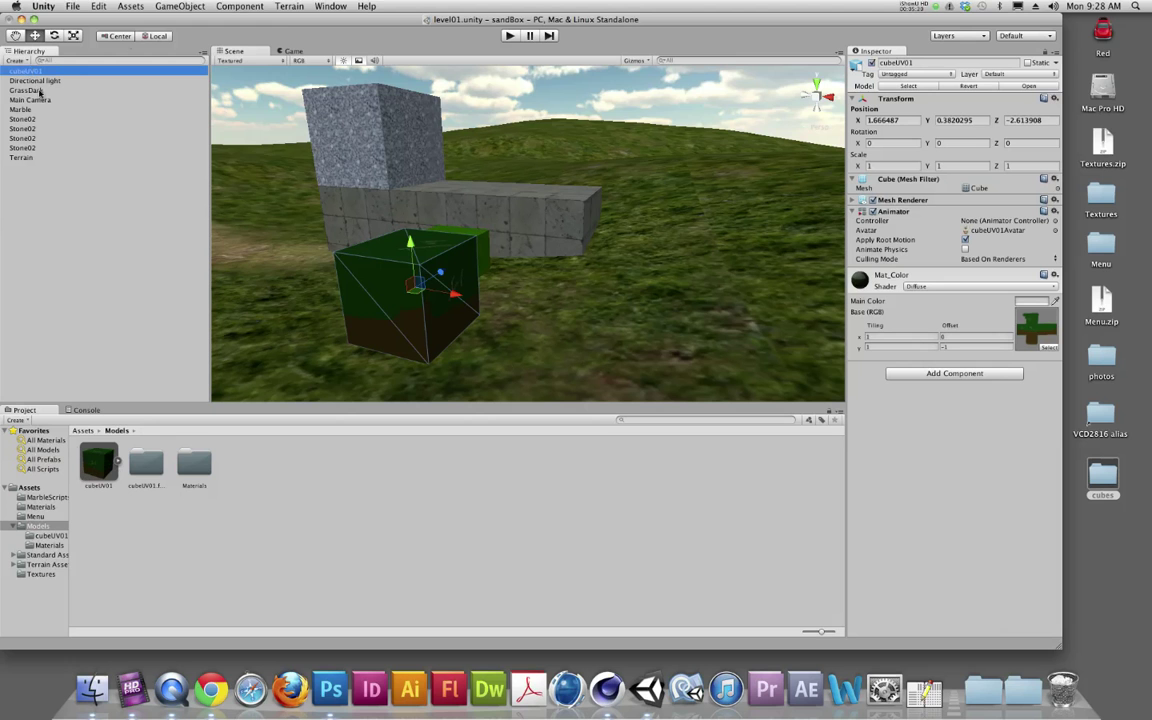
{"action": "left_click", "coordinate": [170, 6]}
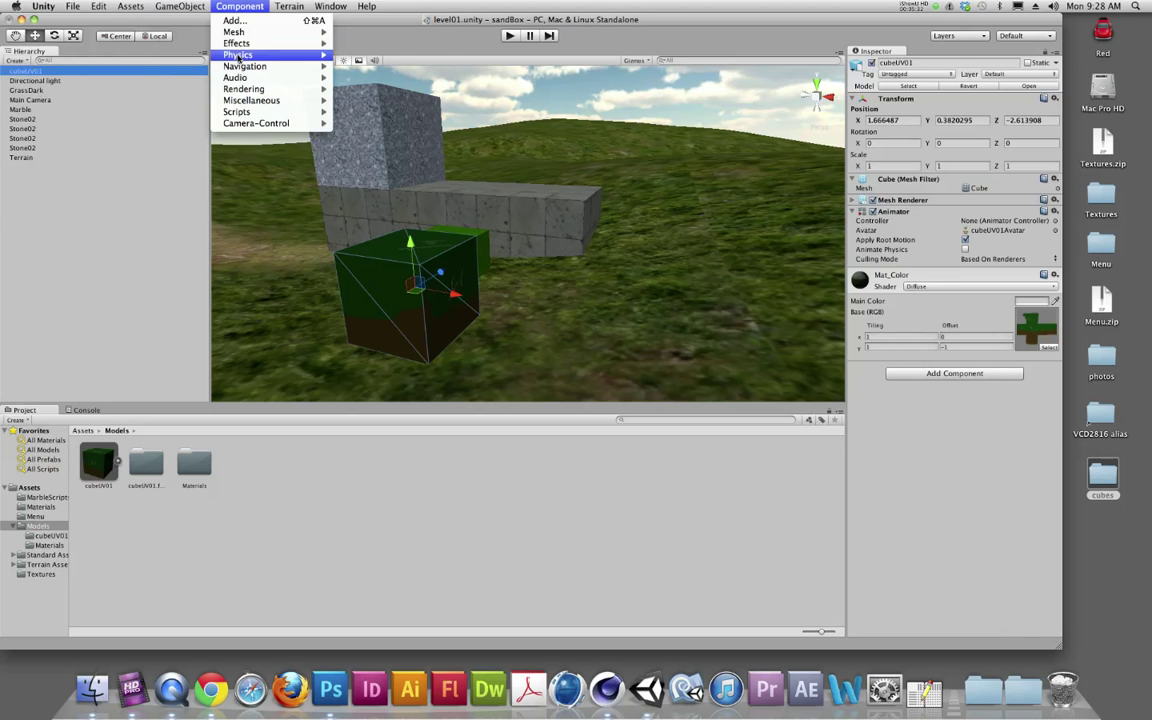
{"action": "mouse_move", "coordinate": [237, 57]}
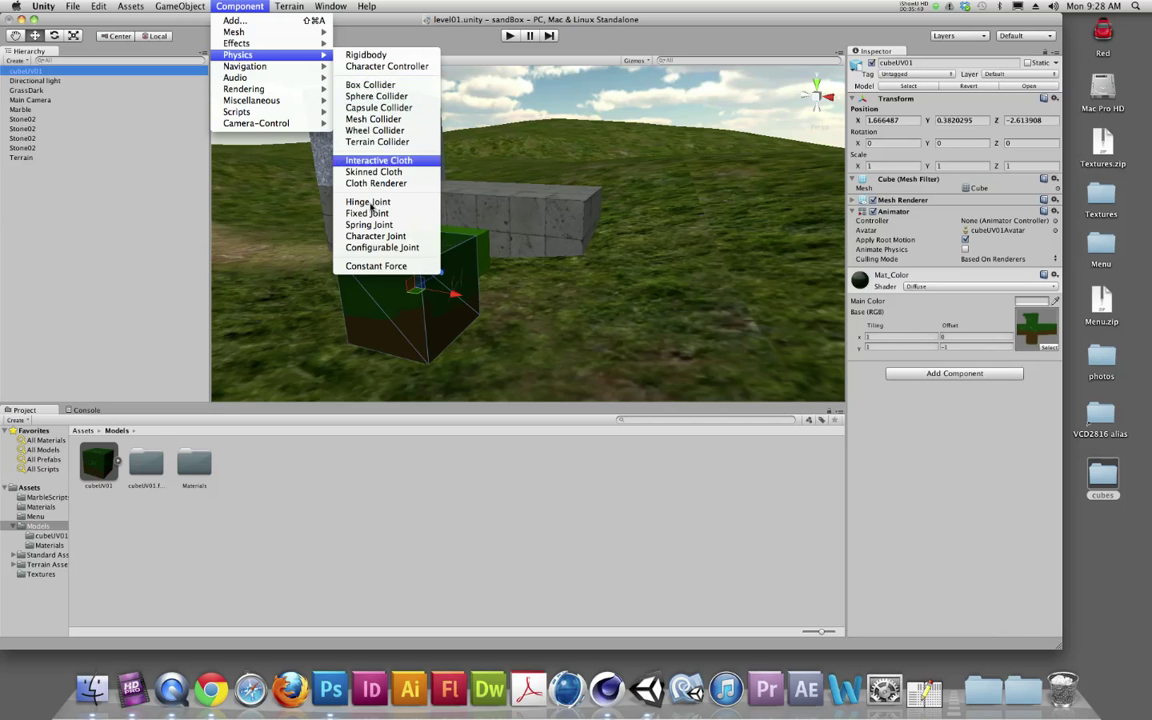
{"action": "left_click", "coordinate": [372, 86]}
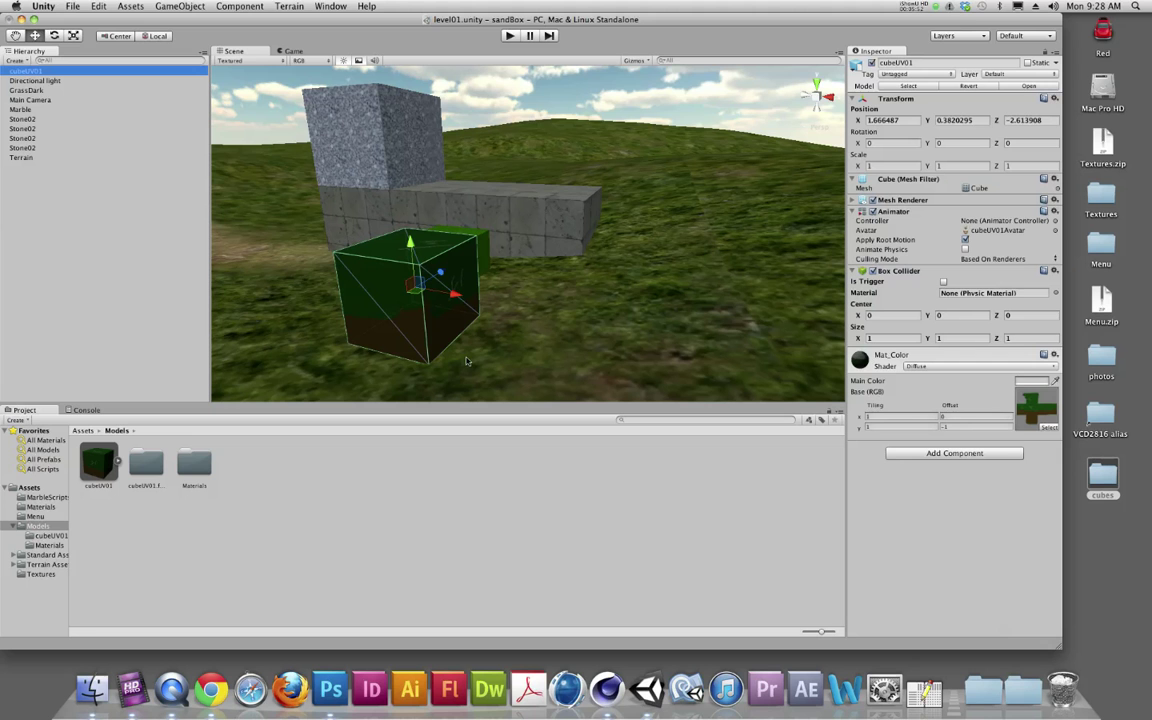
Play-test the level by rolling the marble left and right against the cube, and stop the game.
{"action": "left_click", "coordinate": [510, 35]}
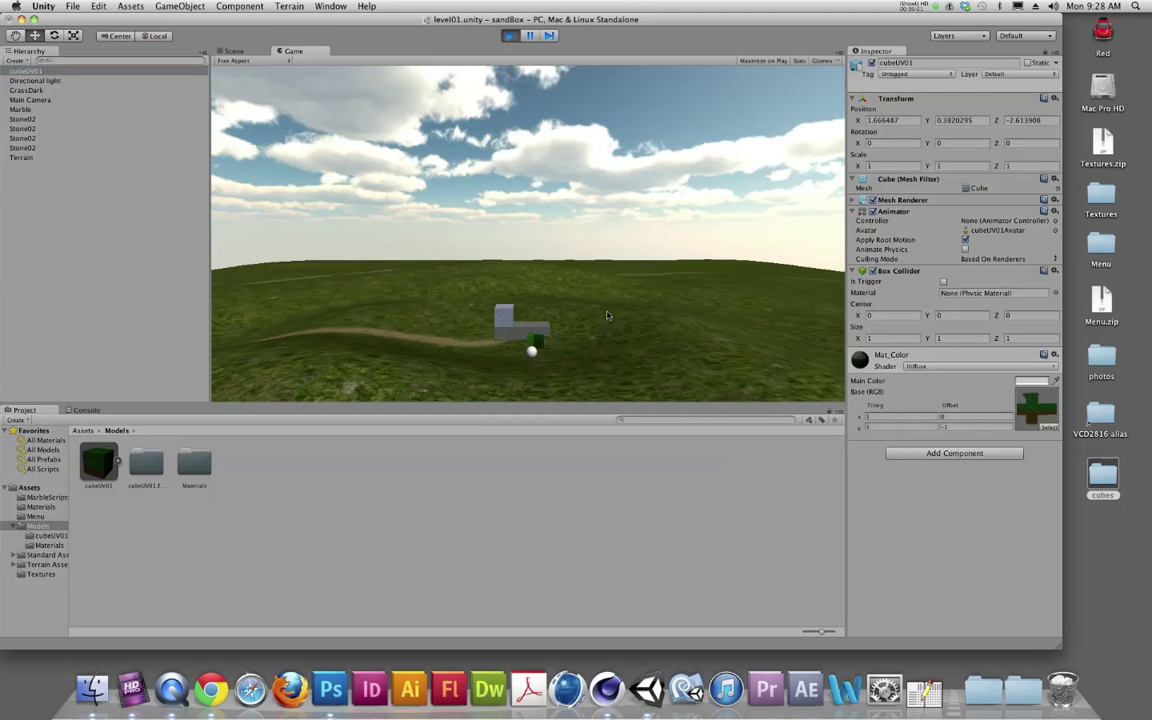
{"action": "key", "text": "Left"}
{"action": "key", "text": "Right"}
{"action": "key", "text": "Left"}
{"action": "key", "text": "Right"}
{"action": "key", "text": "super+p"}
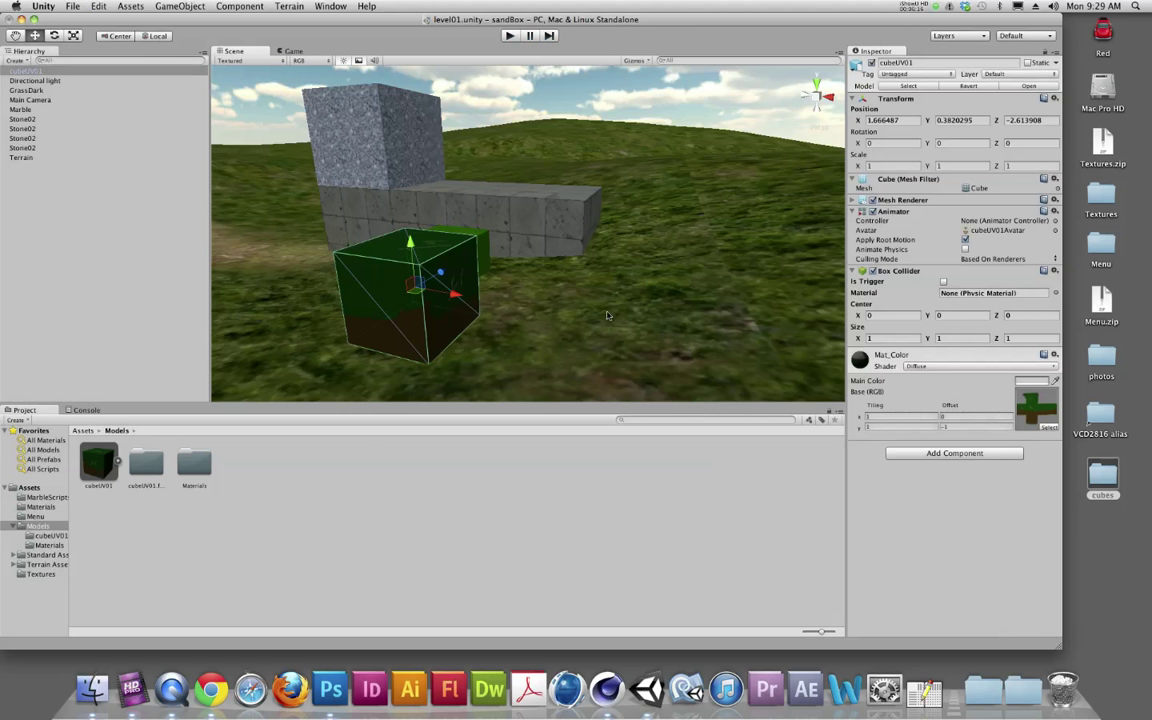
Place a second cubeUV01 from the Models folder beside the first cube and start the game.
{"action": "left_click_drag", "start_coordinate": [96, 465], "coordinate": [580, 294]}
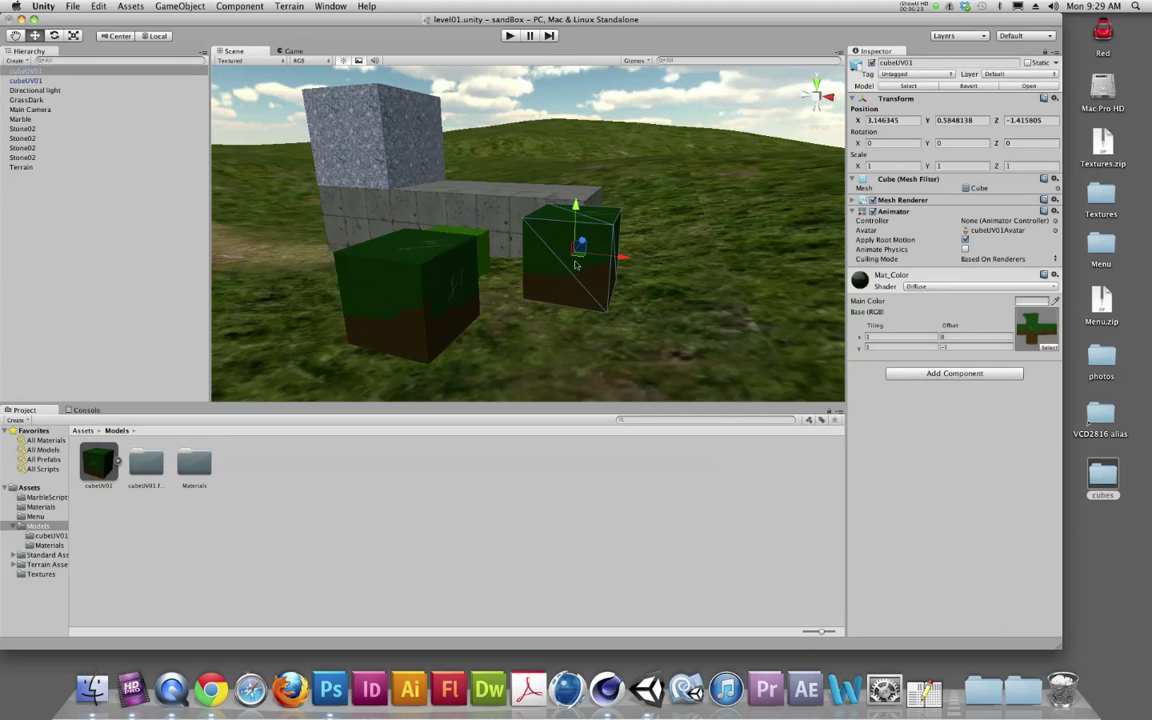
{"action": "left_click", "coordinate": [509, 35]}
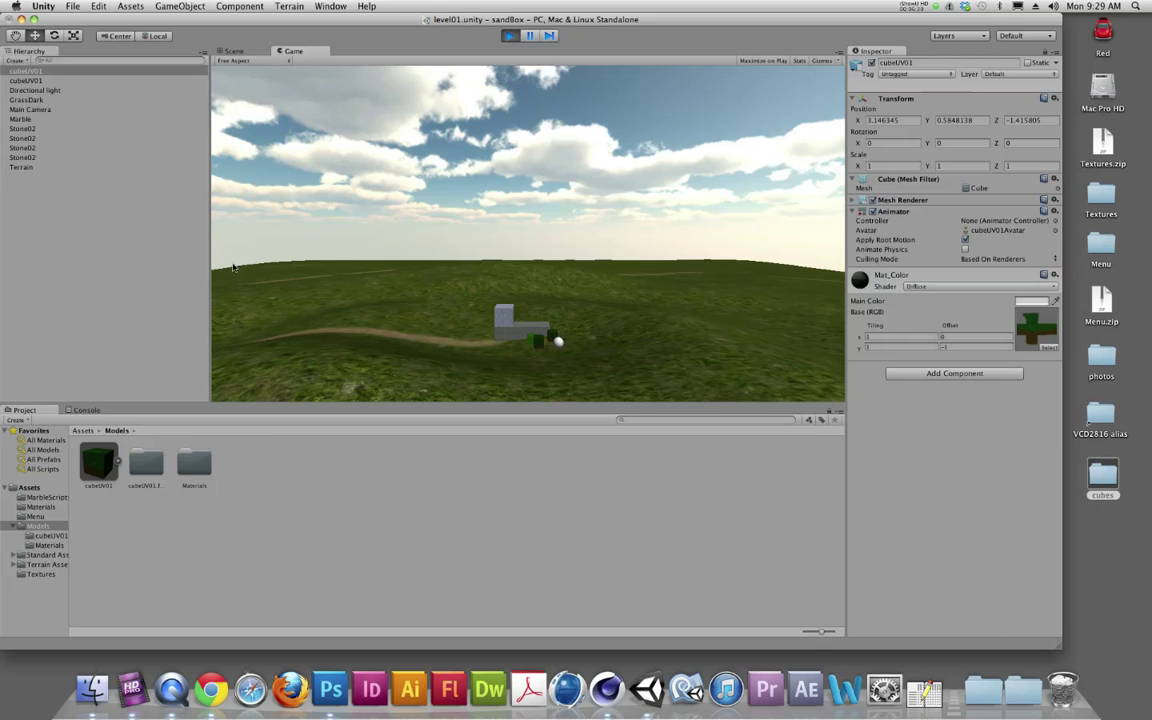
Delete the newly placed cubeUV01 without a collider while the game is running.
{"action": "left_click", "coordinate": [80, 71]}
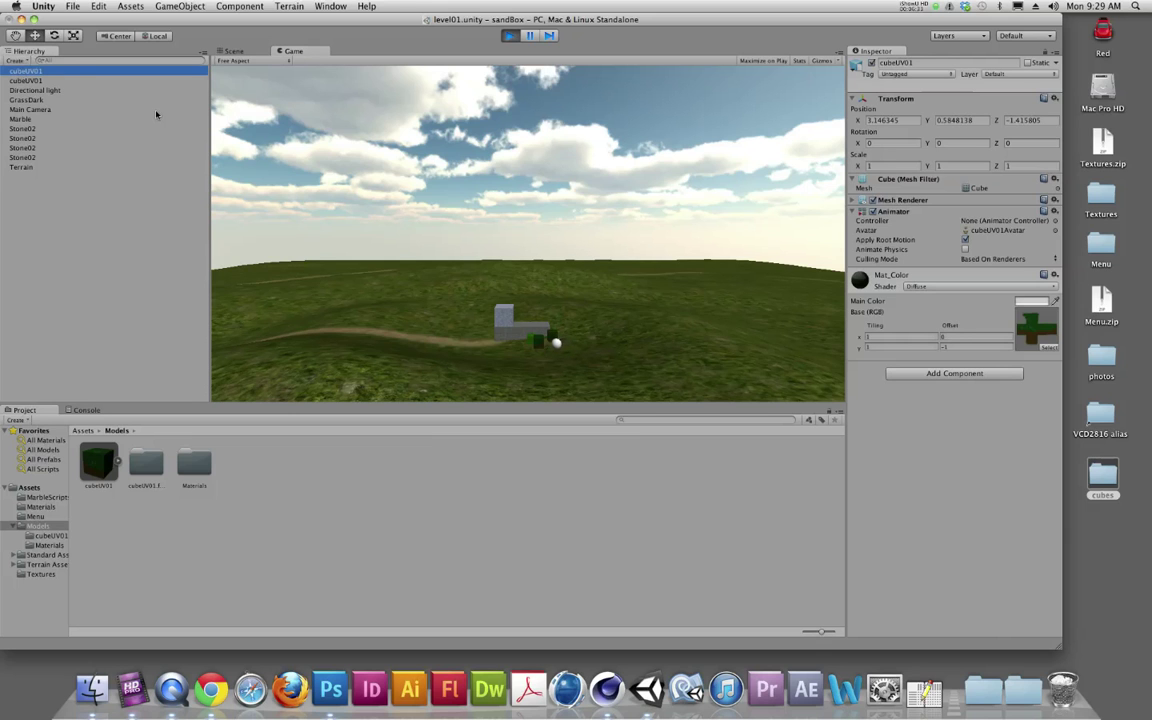
{"action": "key", "text": "super+BackSpace"}
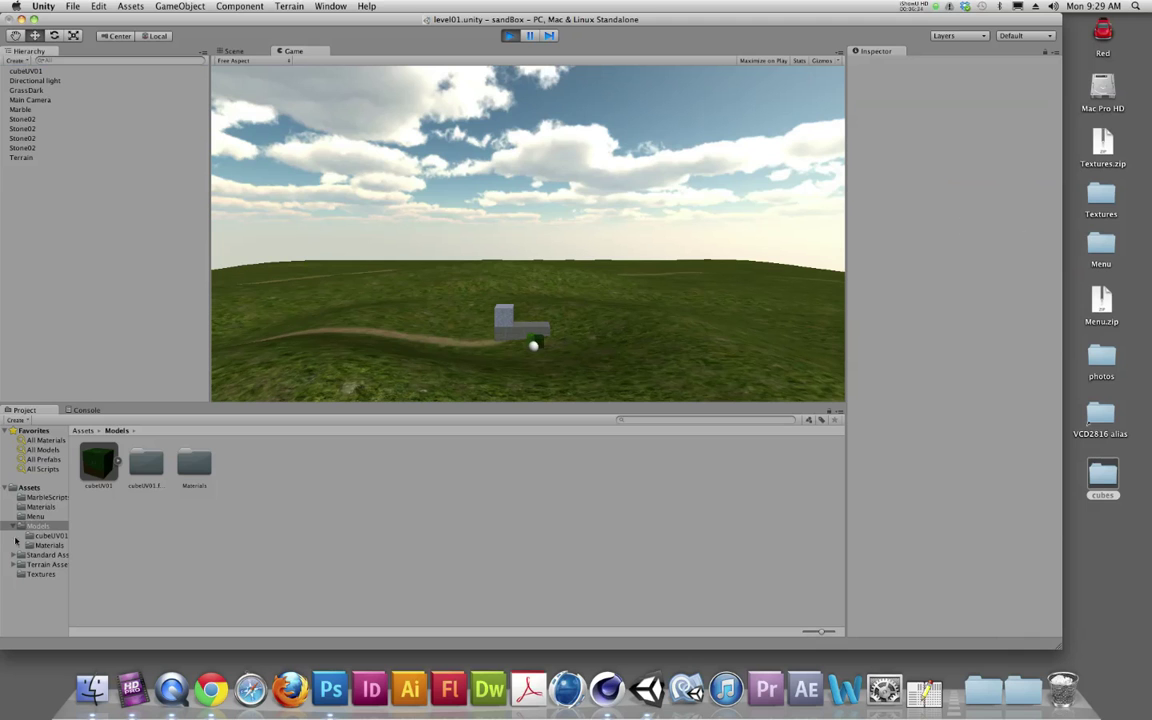
Review the cubeUV01 model's import settings, the scene cube's components and the available physics colliders.
{"action": "left_click", "coordinate": [100, 464]}
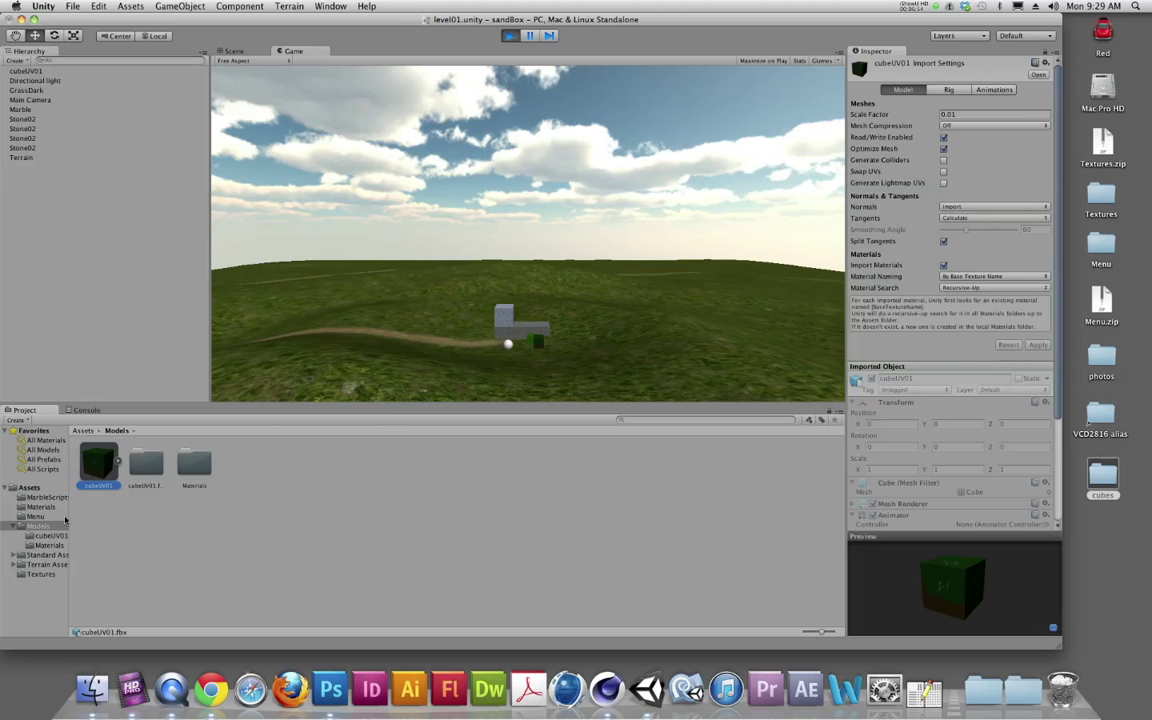
{"action": "left_click", "coordinate": [14, 70]}
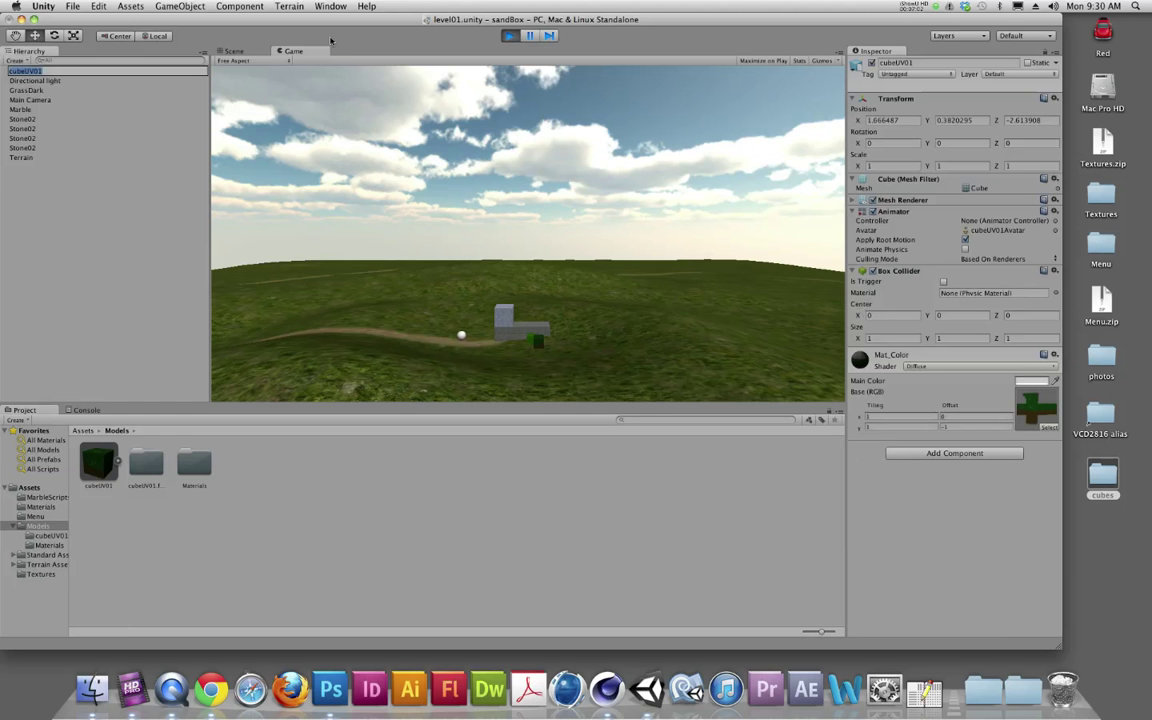
{"action": "left_click", "coordinate": [240, 6]}
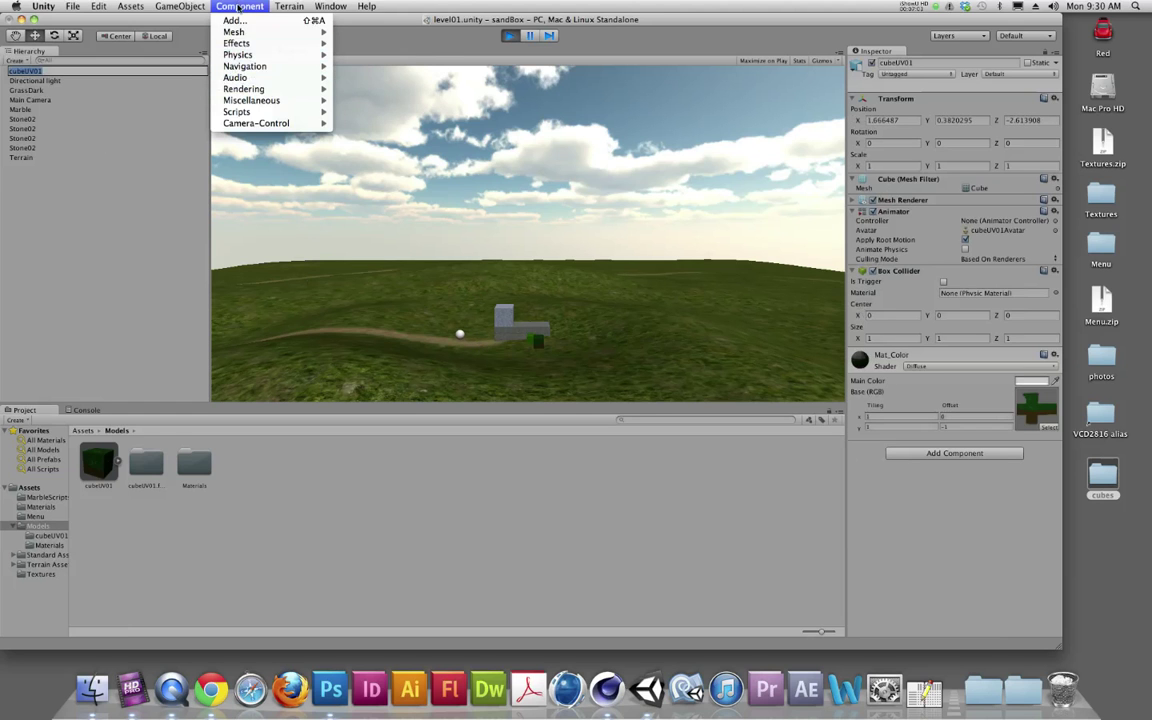
{"action": "mouse_move", "coordinate": [240, 55]}
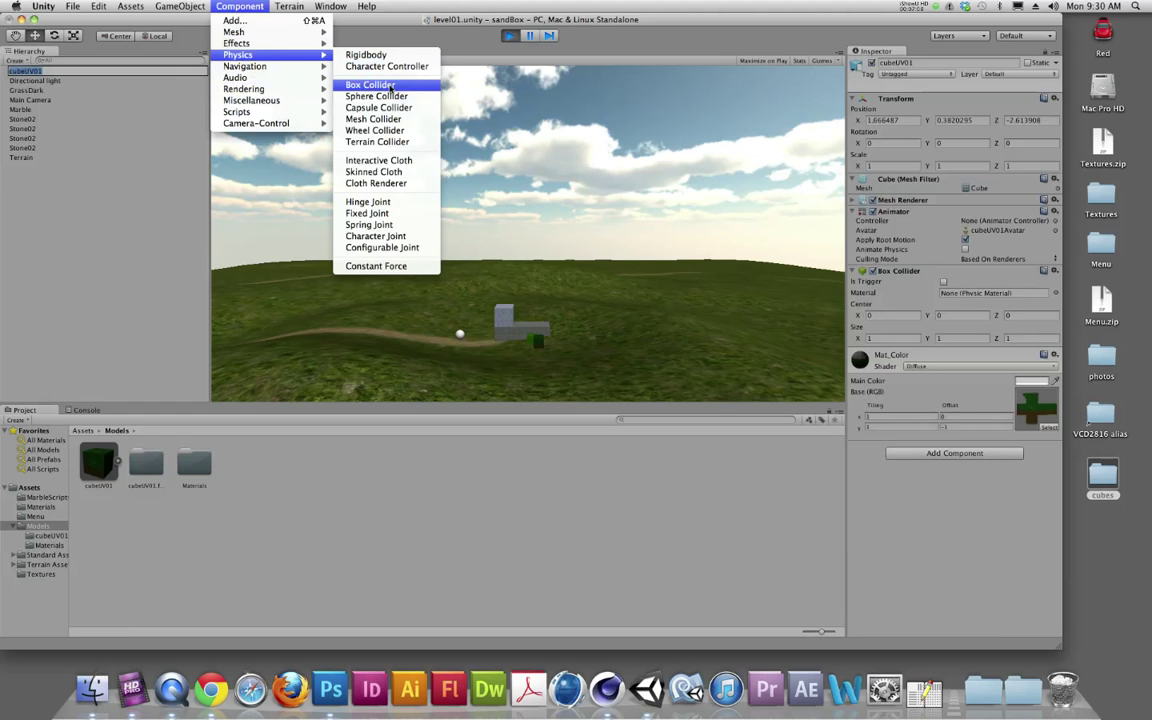
{"action": "left_click", "coordinate": [140, 314]}
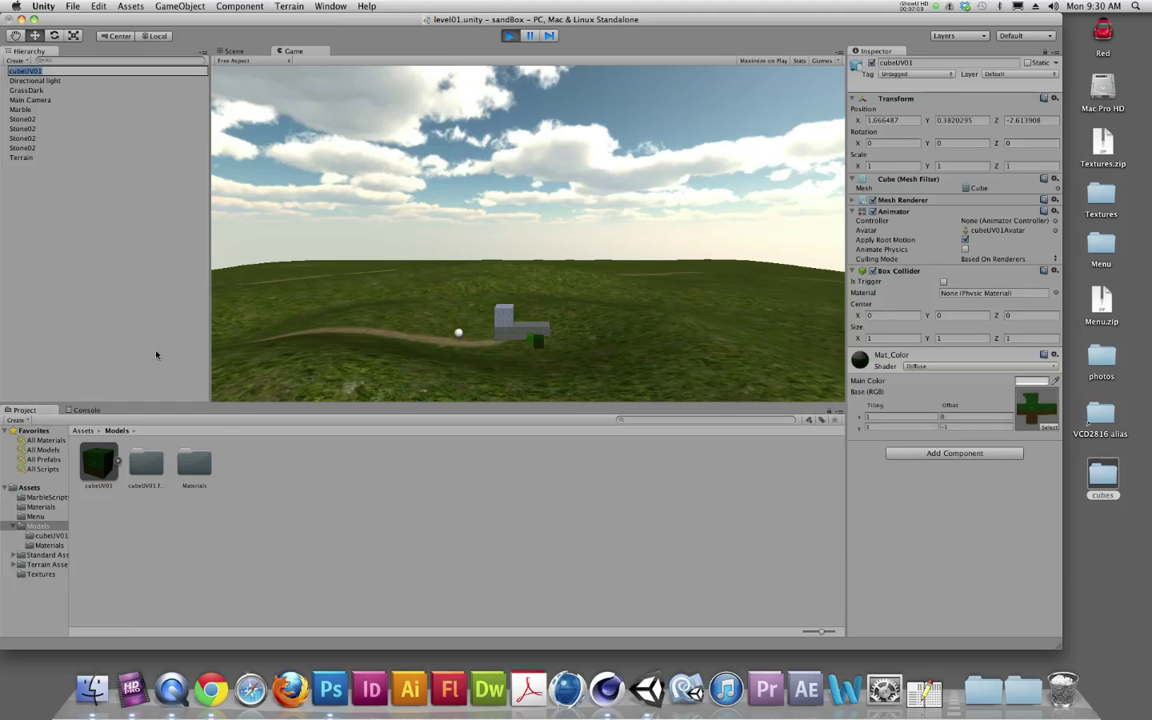
Duplicate the cubeUV01 that has the Box Collider during play mode, and stop the game.
{"action": "left_click", "coordinate": [27, 80]}
{"action": "left_click", "coordinate": [22, 72]}
{"action": "right_click", "coordinate": [22, 72]}
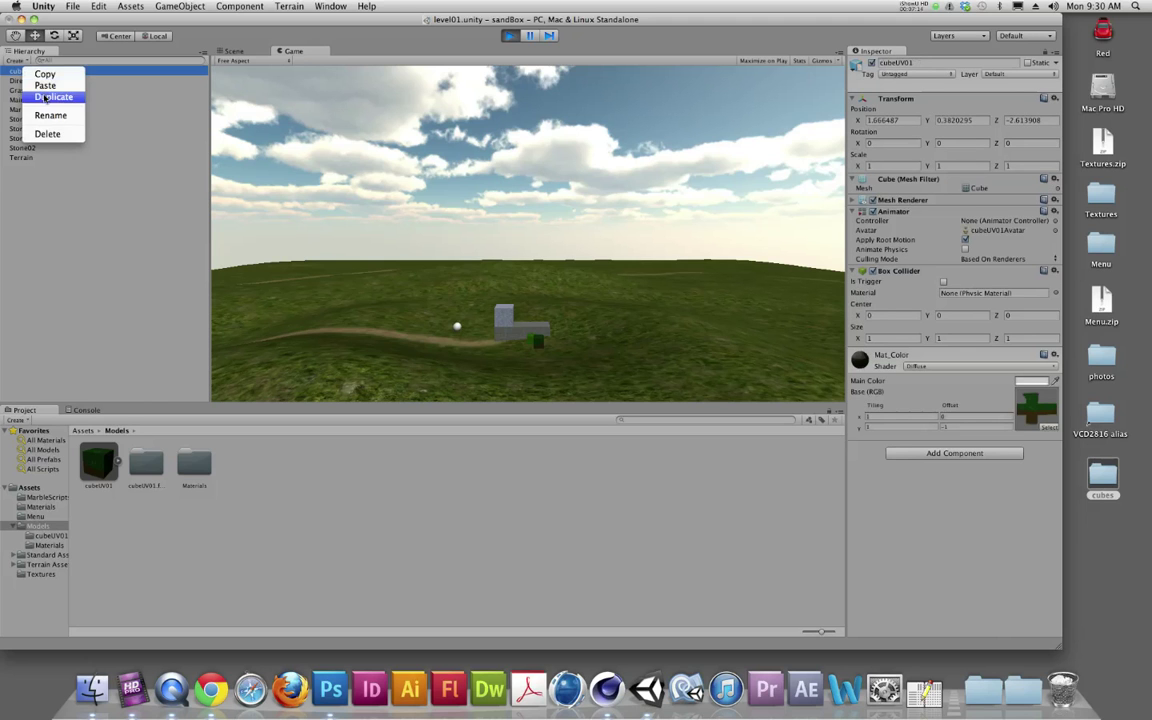
{"action": "left_click", "coordinate": [45, 97]}
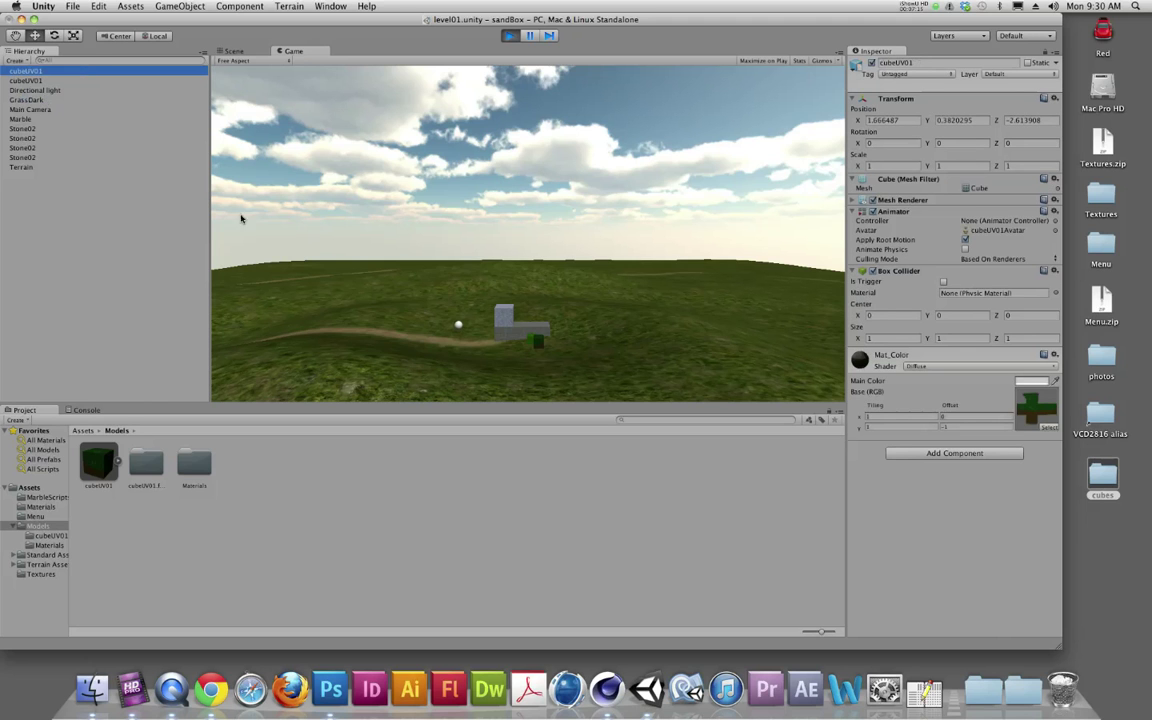
{"action": "left_click", "coordinate": [28, 72]}
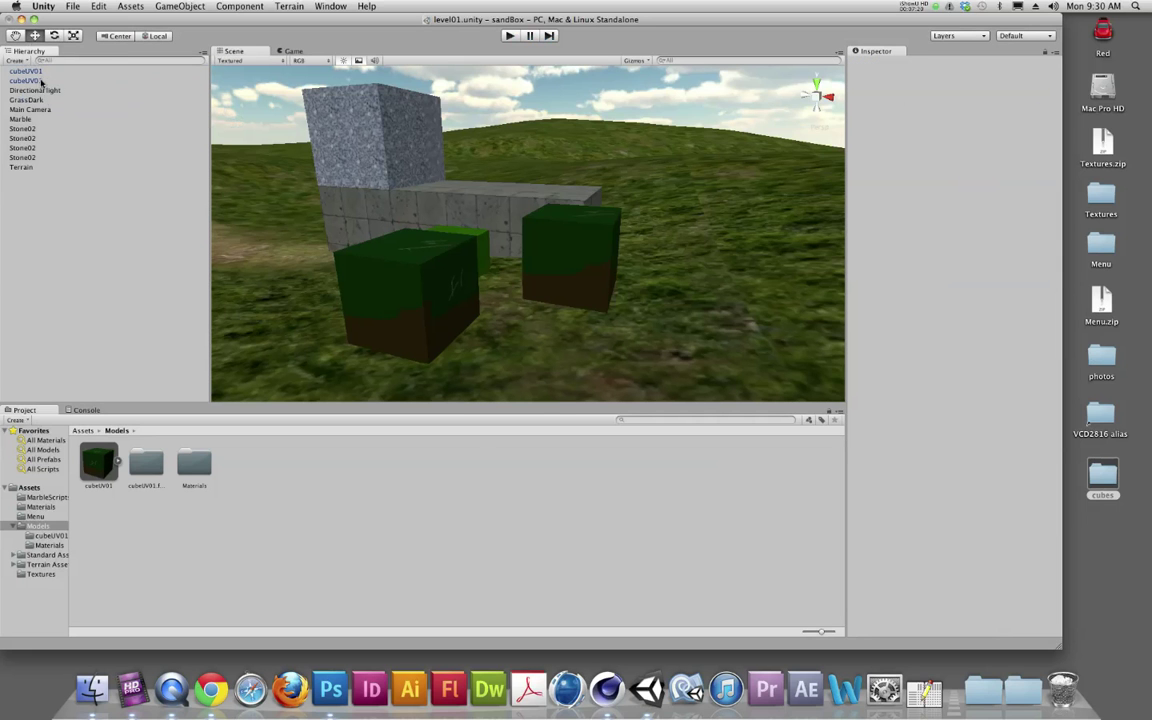
Duplicate the cubeUV01 that has the Box Collider and delete the cubeUV01 that has no collider.
{"action": "left_click", "coordinate": [37, 73]}
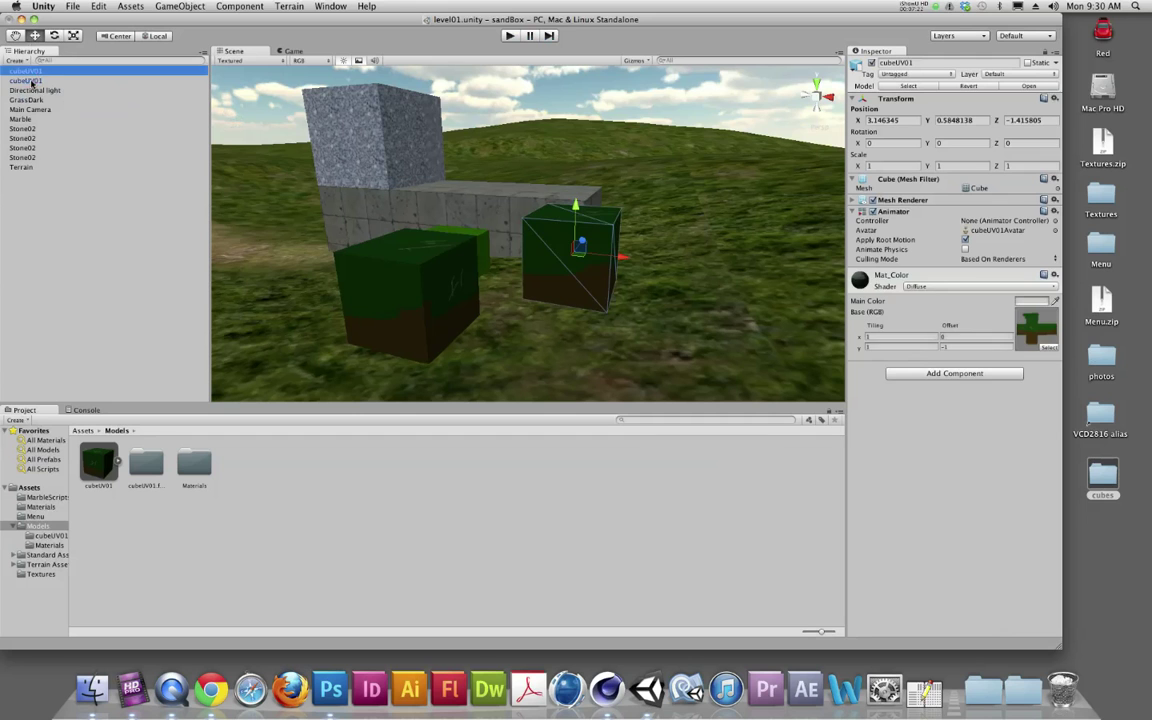
{"action": "right_click", "coordinate": [32, 81]}
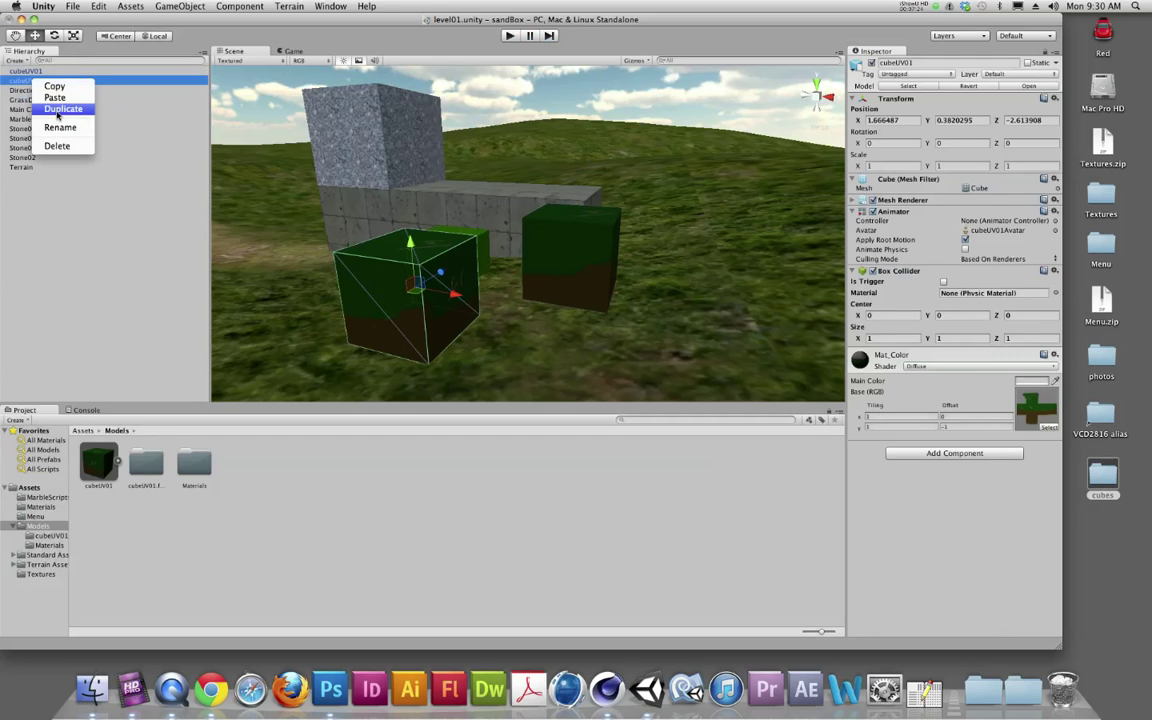
{"action": "left_click", "coordinate": [58, 110]}
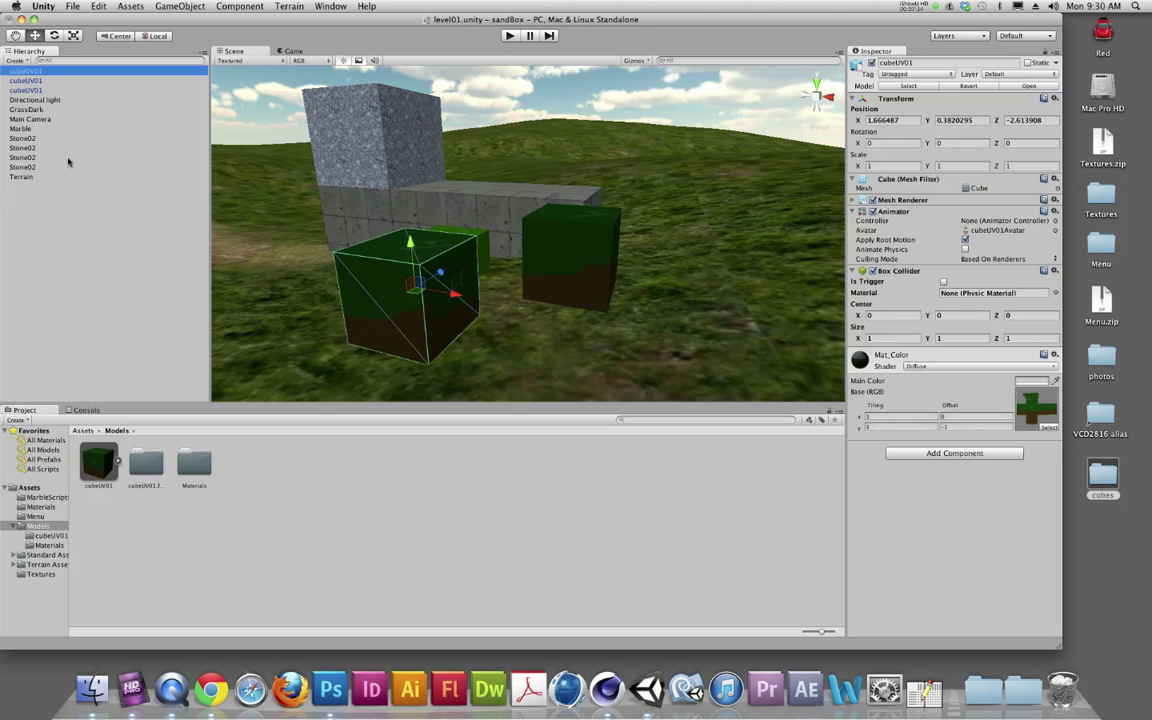
{"action": "left_click", "coordinate": [30, 81]}
{"action": "key", "text": "super+BackSpace"}
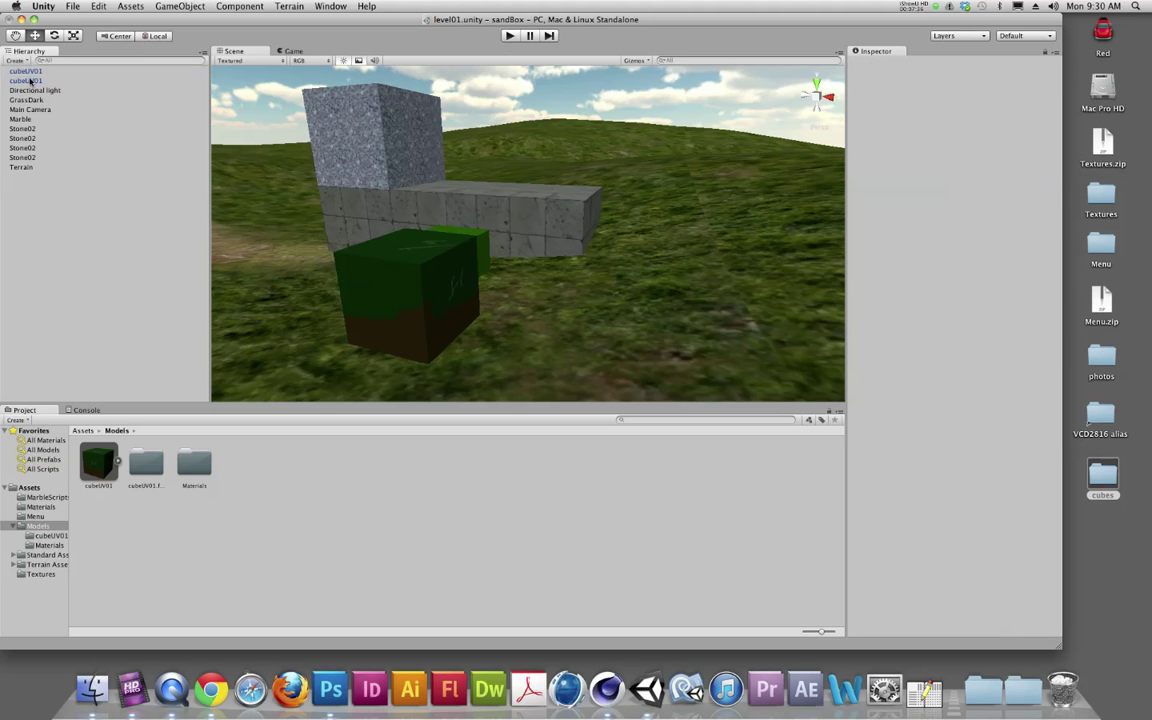
Move the duplicate cube along X to about 2.67, flush with the original, and place another duplicate flush beside it at X about 3.67.
{"action": "left_click", "coordinate": [27, 71]}
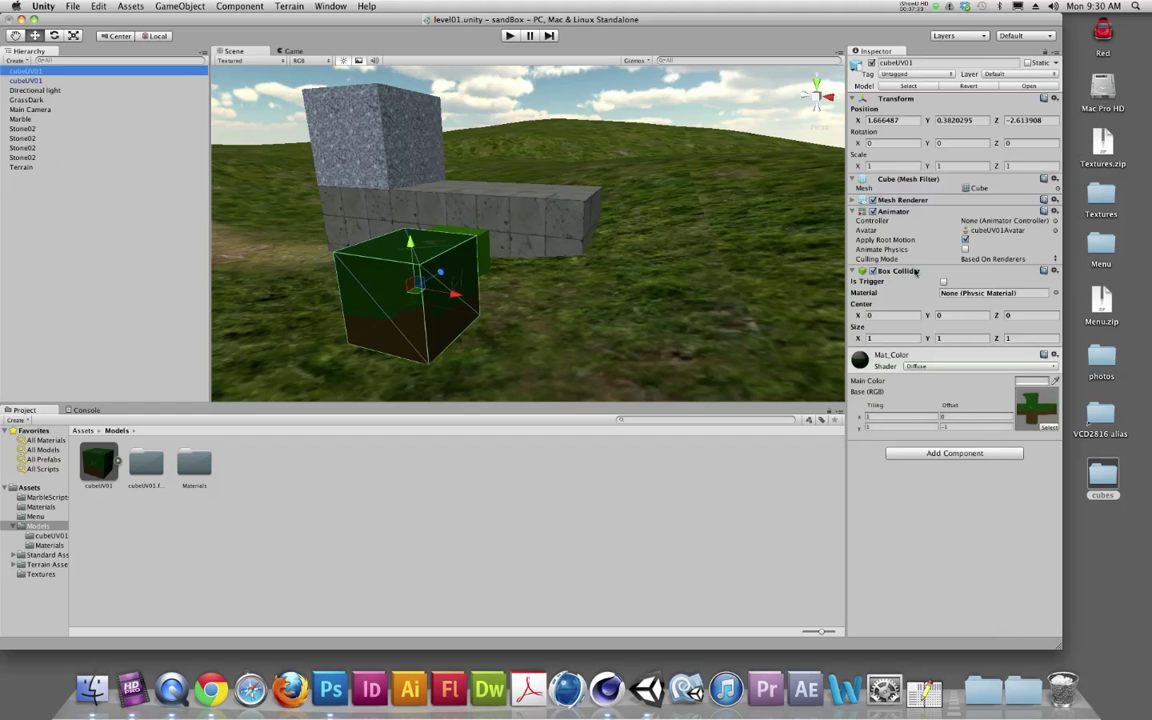
{"action": "left_click", "coordinate": [478, 301]}
{"action": "mouse_move", "coordinate": [478, 301]}
{"action": "left_mouse_down"}
{"action": "mouse_move", "coordinate": [620, 308]}
{"action": "mouse_move", "coordinate": [486, 289]}
{"action": "left_mouse_up"}
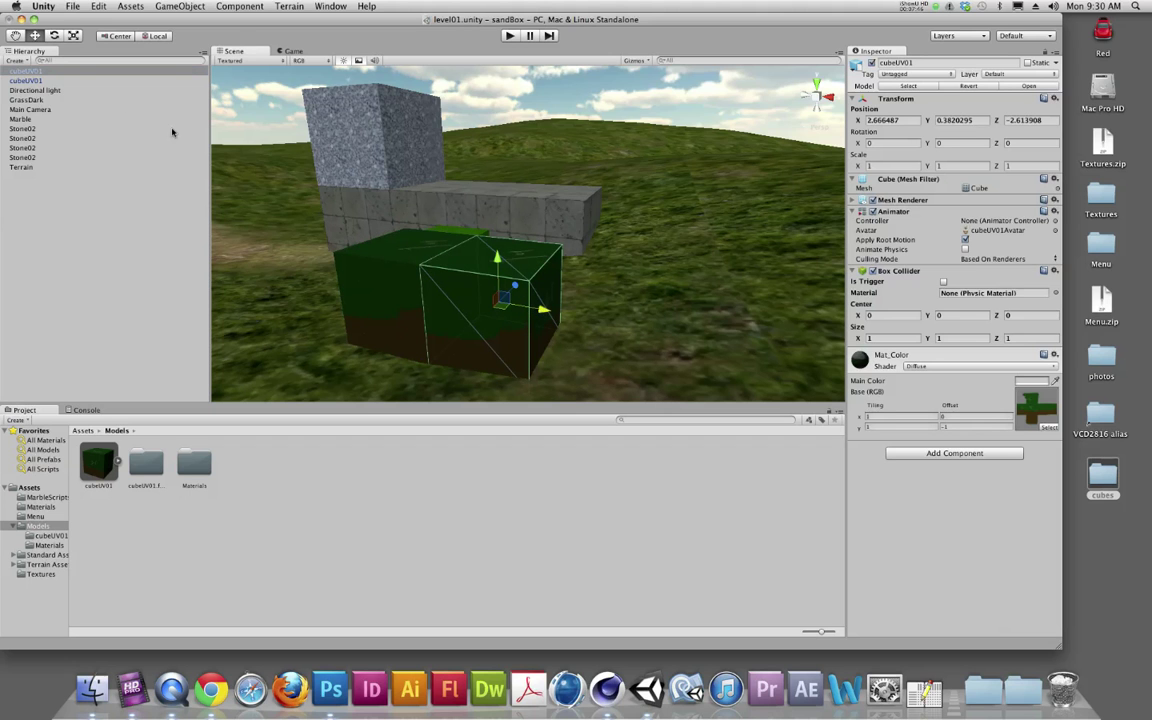
{"action": "key", "text": "super+d"}
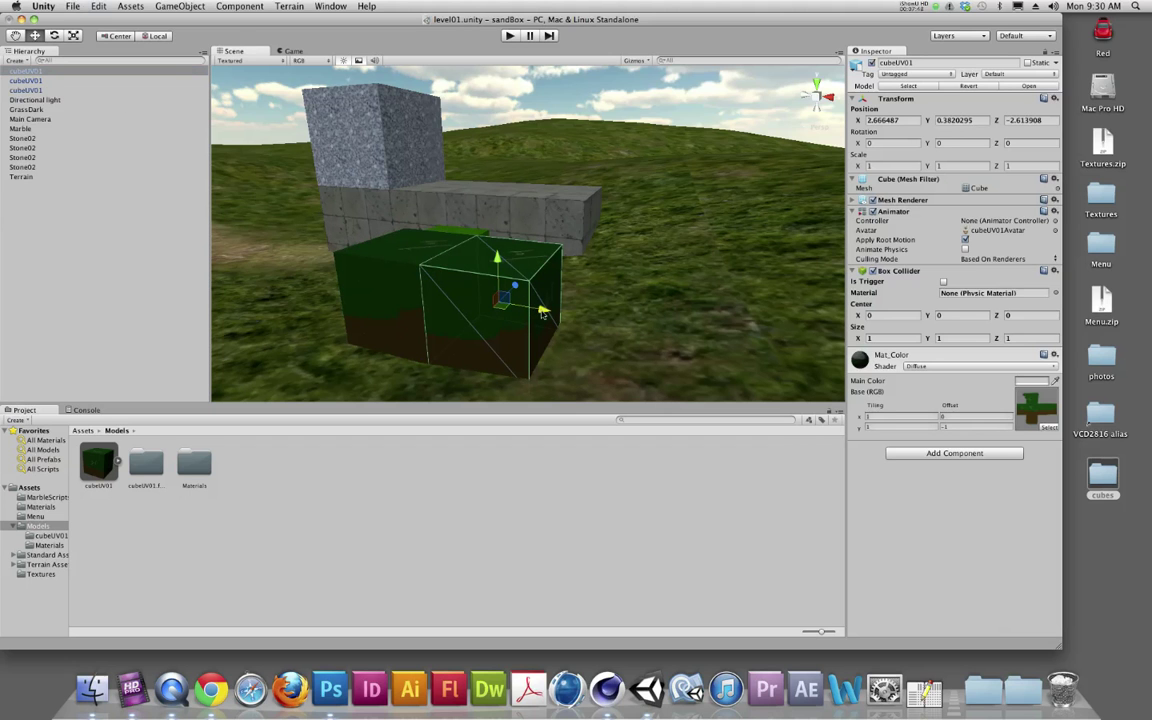
{"action": "left_click_drag", "start_coordinate": [537, 309], "coordinate": [645, 326]}
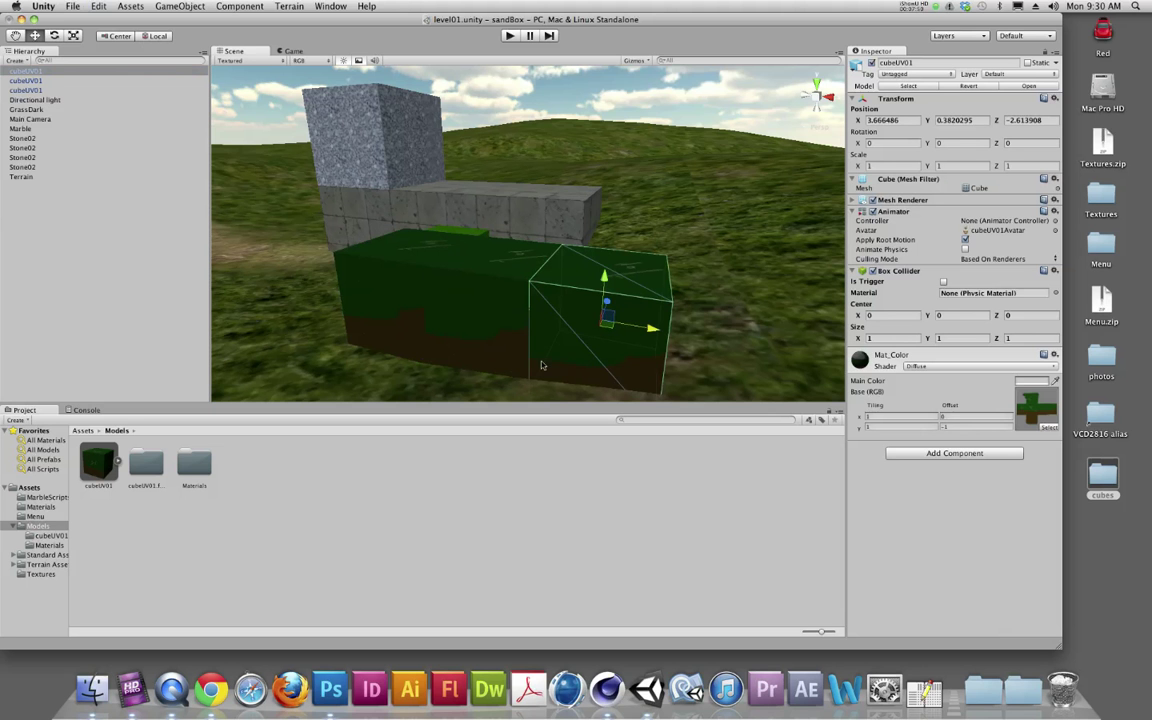
{"action": "left_click_drag", "start_coordinate": [487, 325], "coordinate": [512, 332], "text": "alt"}
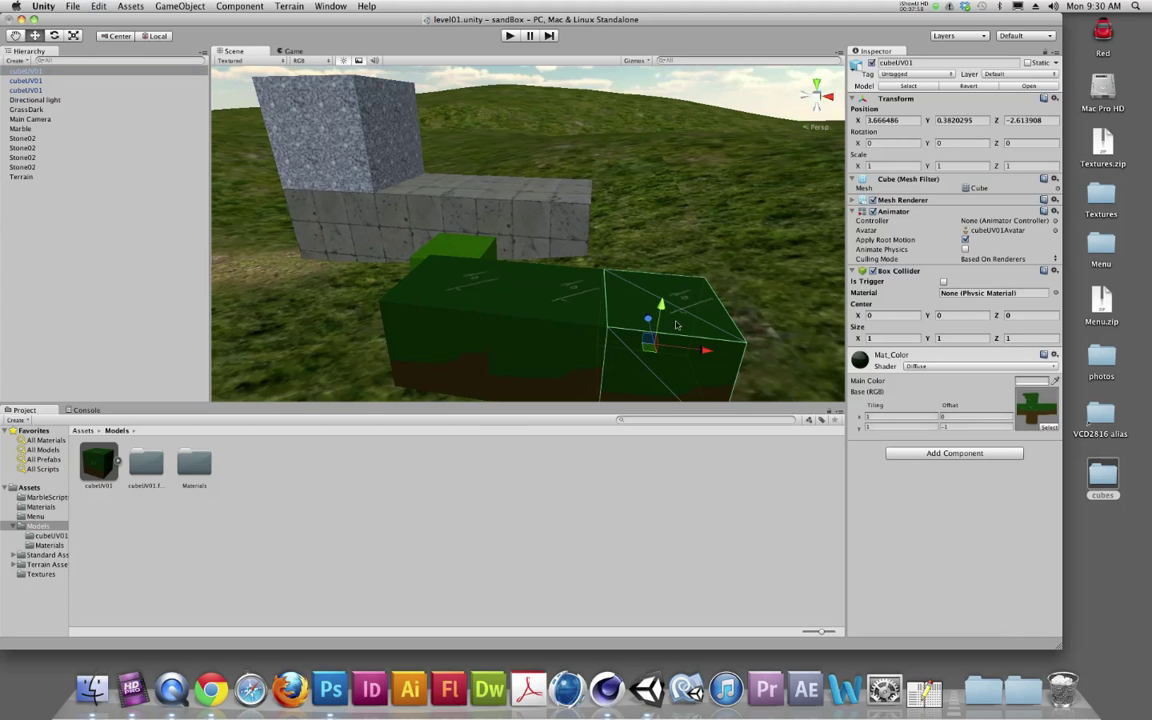
Hide Unity, open Mat_Color.tif from the blocks folder in VCD2816 on the Red drive in Photoshop, and enlarge its window to fit the texture.
{"action": "key", "text": "alt"}
{"action": "key", "text": "super+h"}
{"action": "left_click", "coordinate": [1103, 33]}
{"action": "double_click", "coordinate": [1103, 33]}
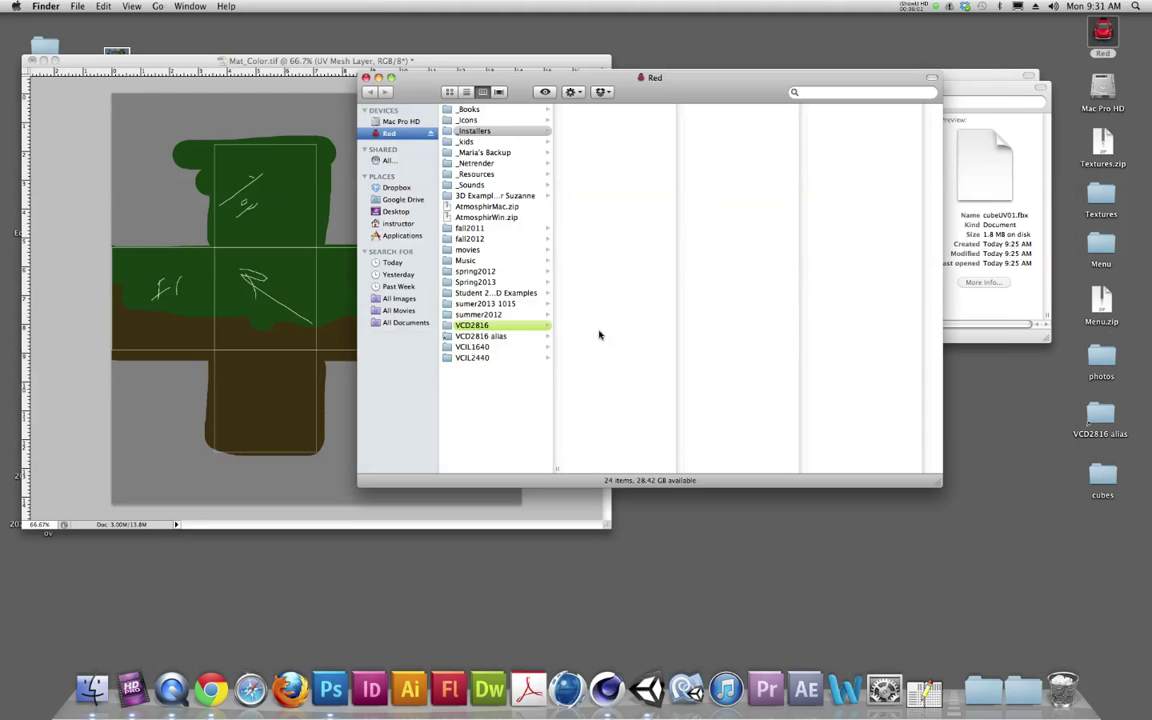
{"action": "left_click", "coordinate": [472, 325]}
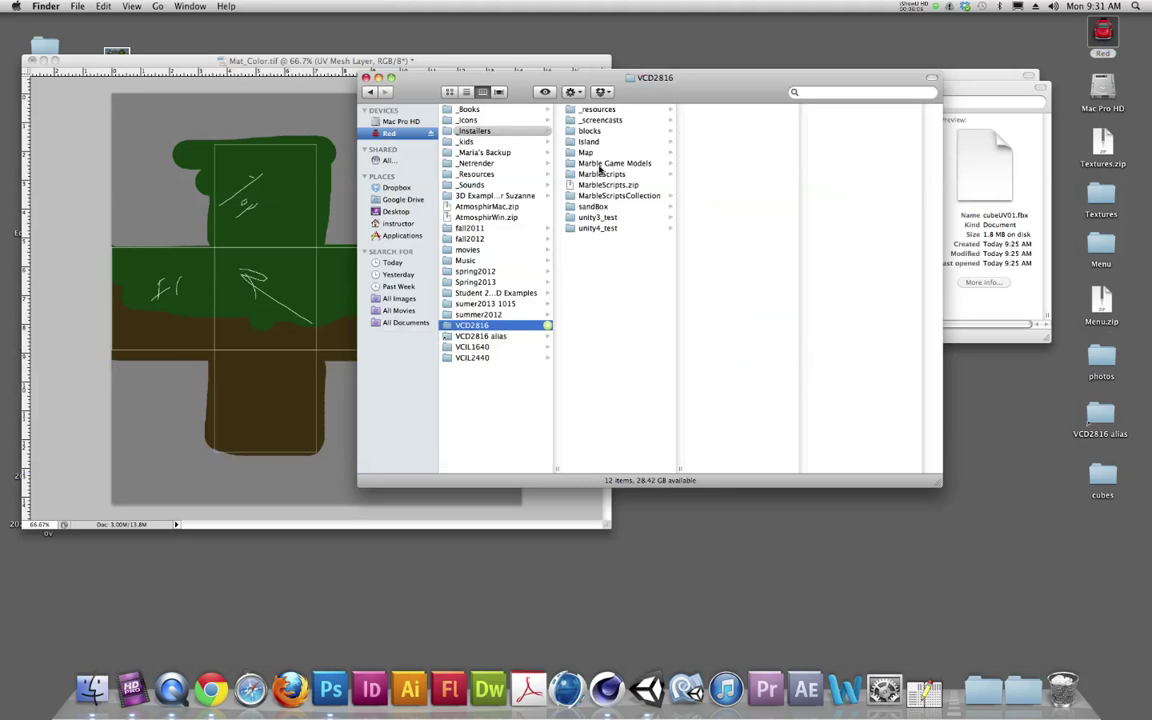
{"action": "left_click", "coordinate": [590, 131]}
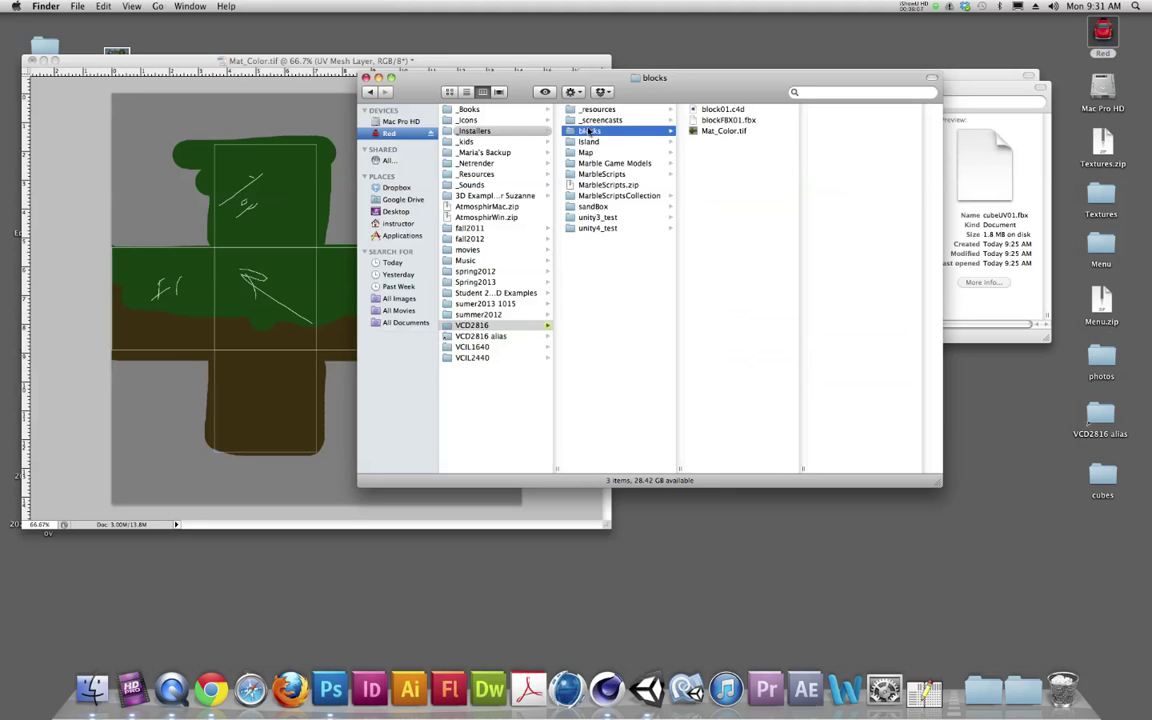
{"action": "left_click_drag", "start_coordinate": [700, 133], "coordinate": [329, 654]}
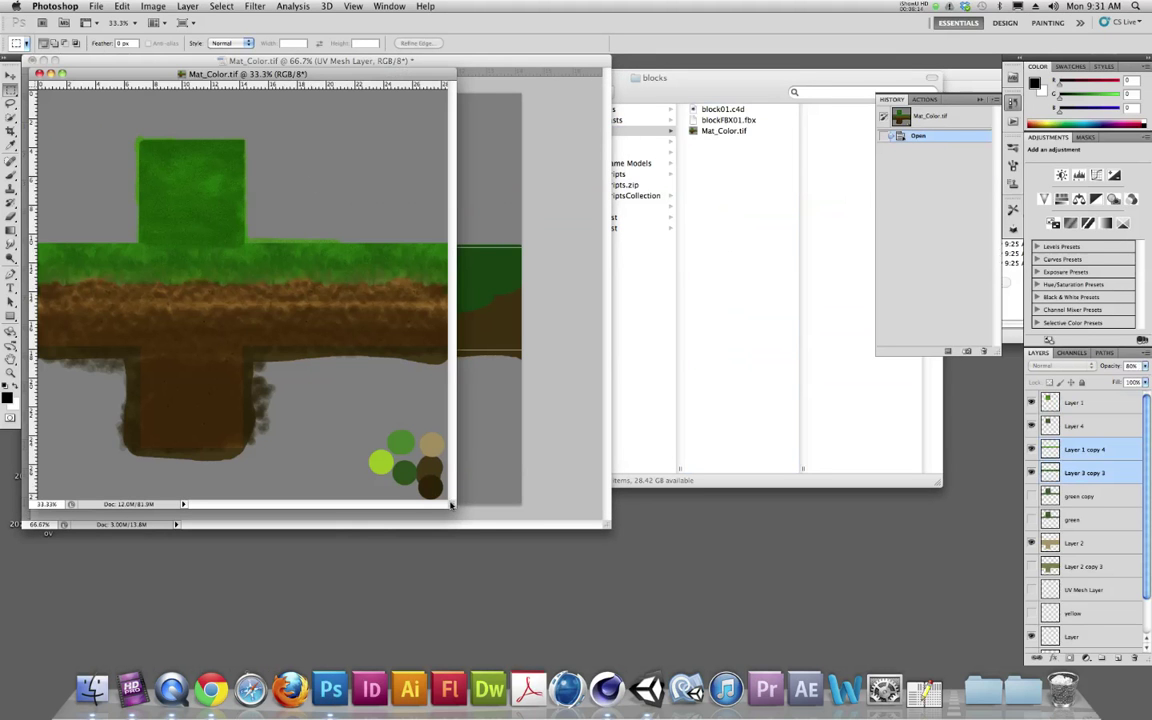
{"action": "left_click_drag", "start_coordinate": [455, 507], "coordinate": [517, 559]}
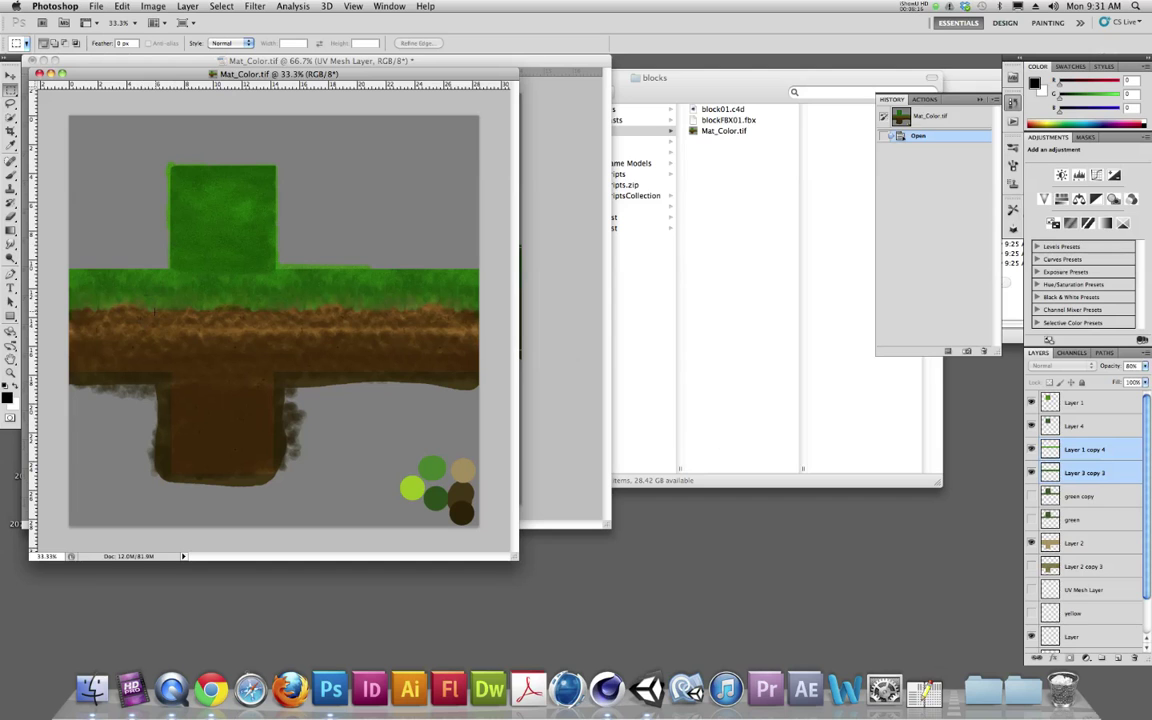